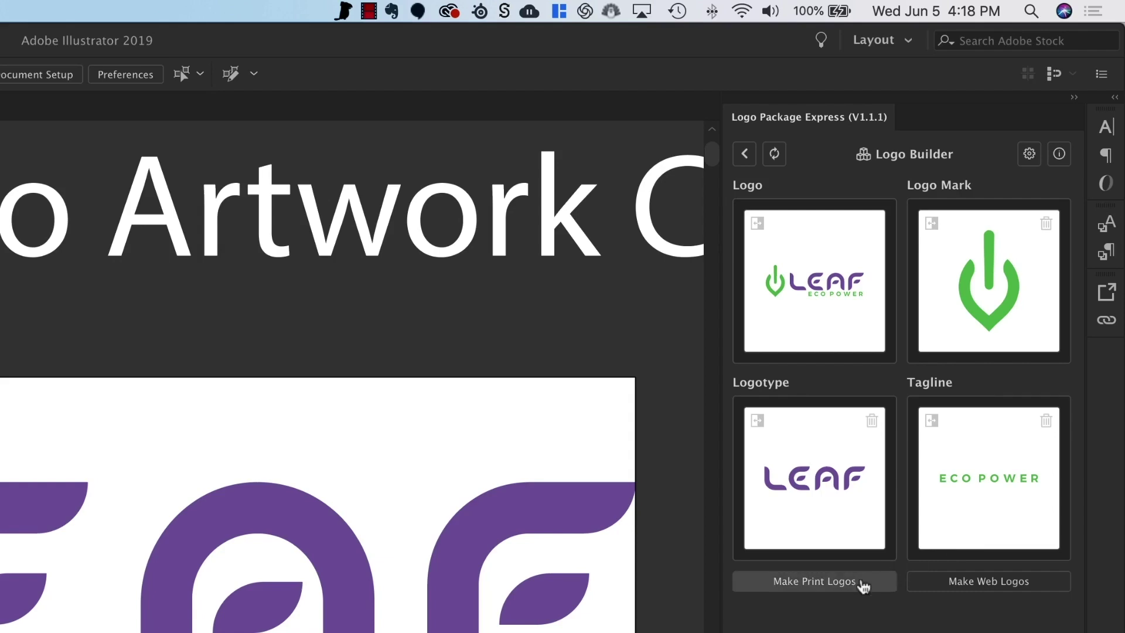
- Generate the print versions of the Leaf logo, export them as a logo package with client name "leaf", and look through the exported files
left_click(861, 583)
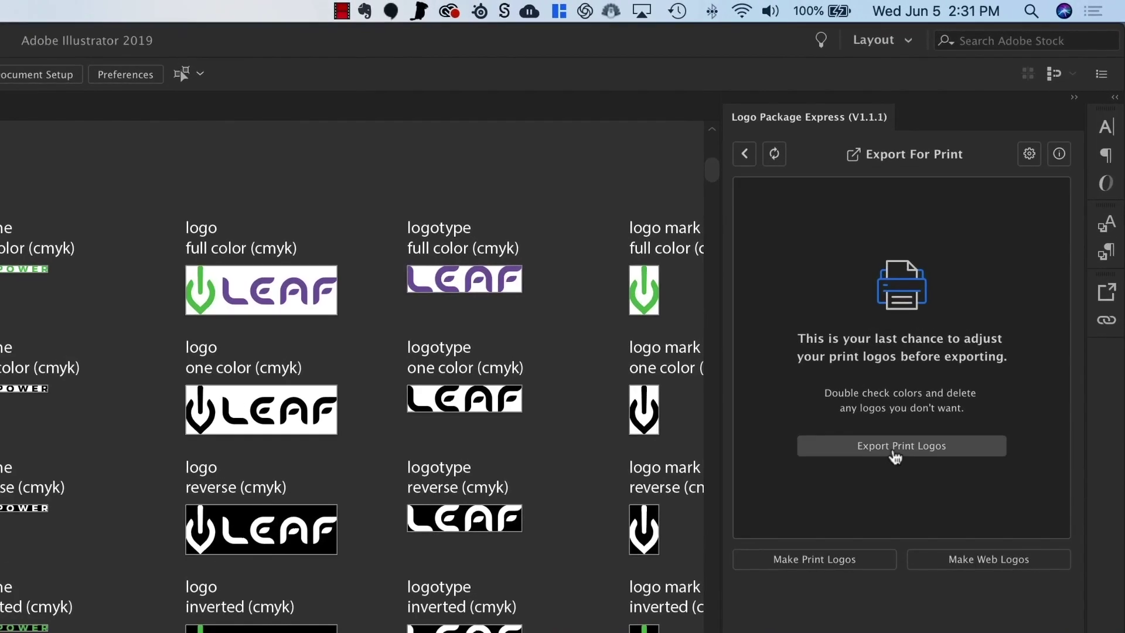
left_click(893, 453)
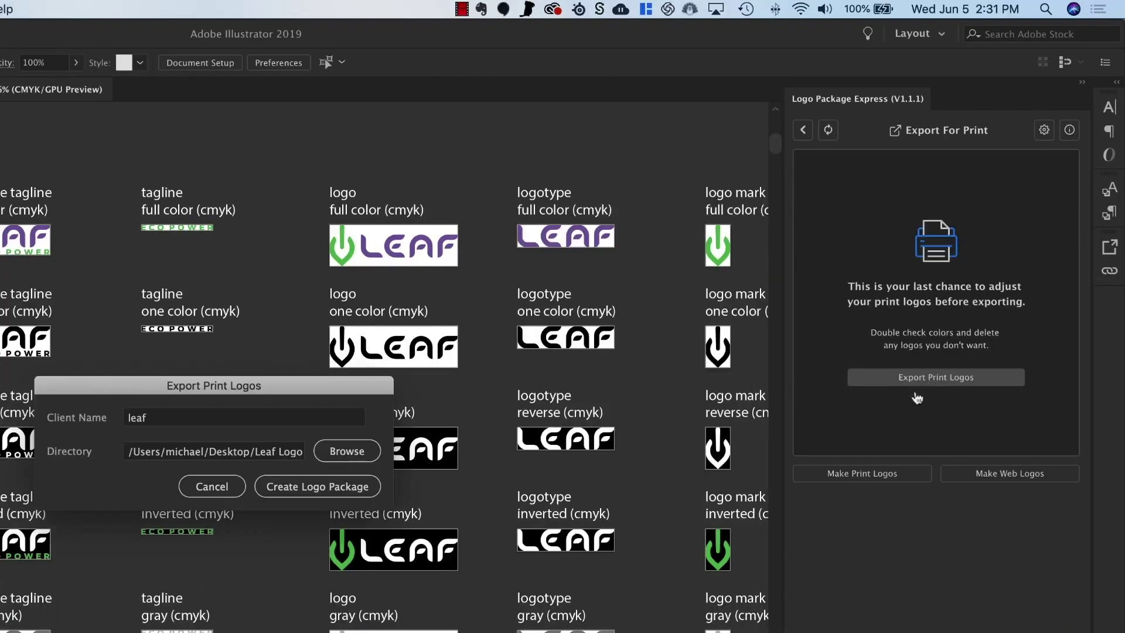
left_click(648, 484)
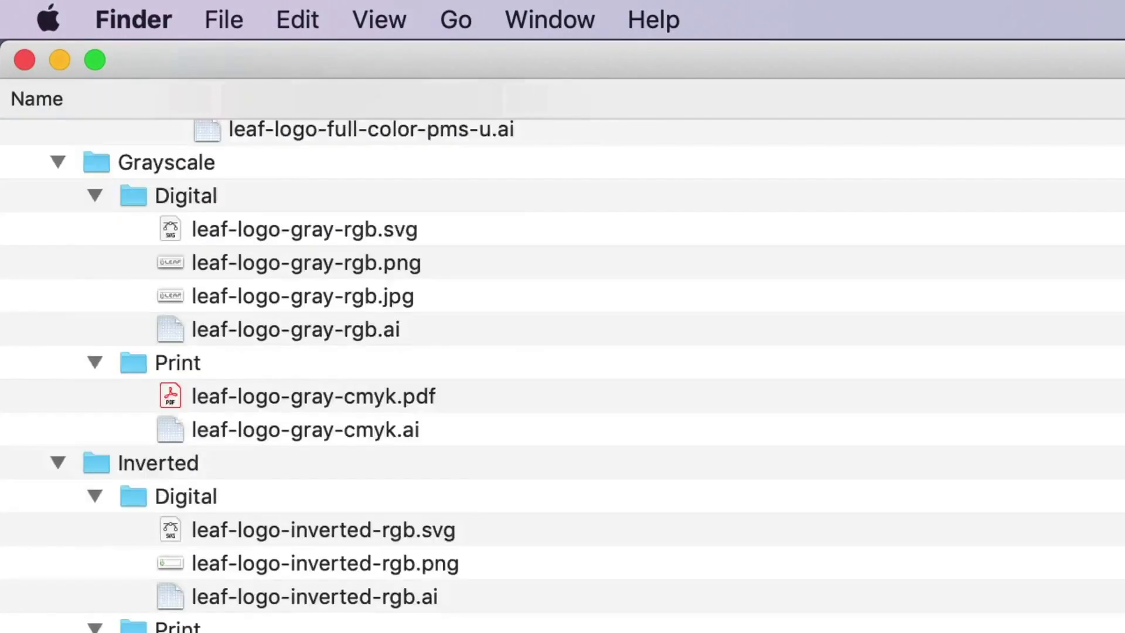
scroll(563, 352, "down", 20)
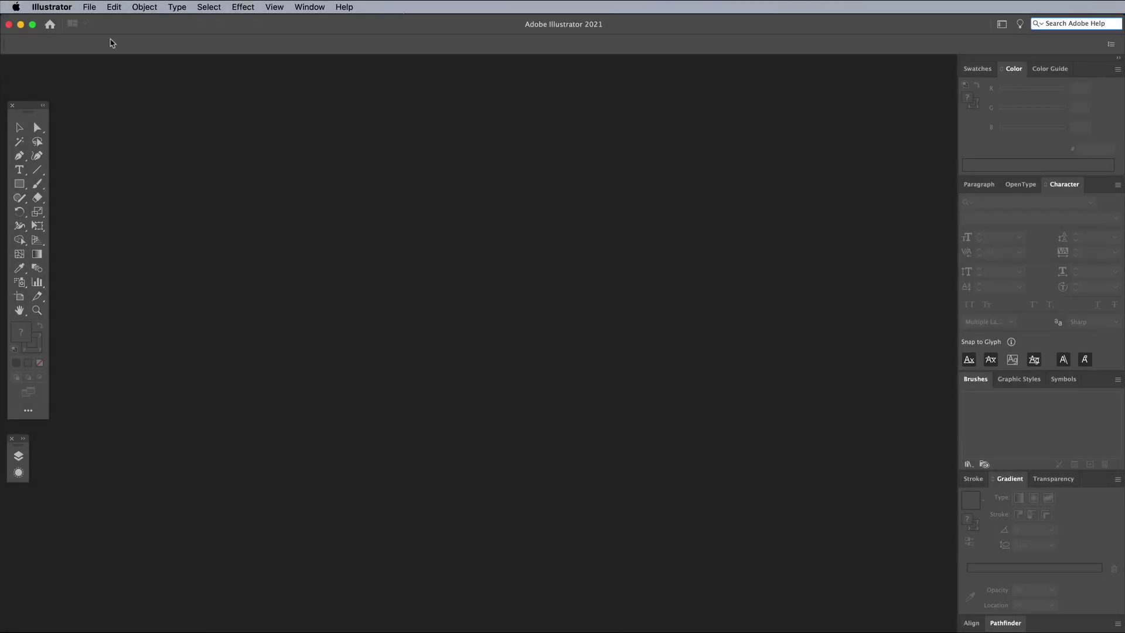
- Create a new A4 landscape document, 297 by 210 mm, in RGB color mode
left_click(90, 7)
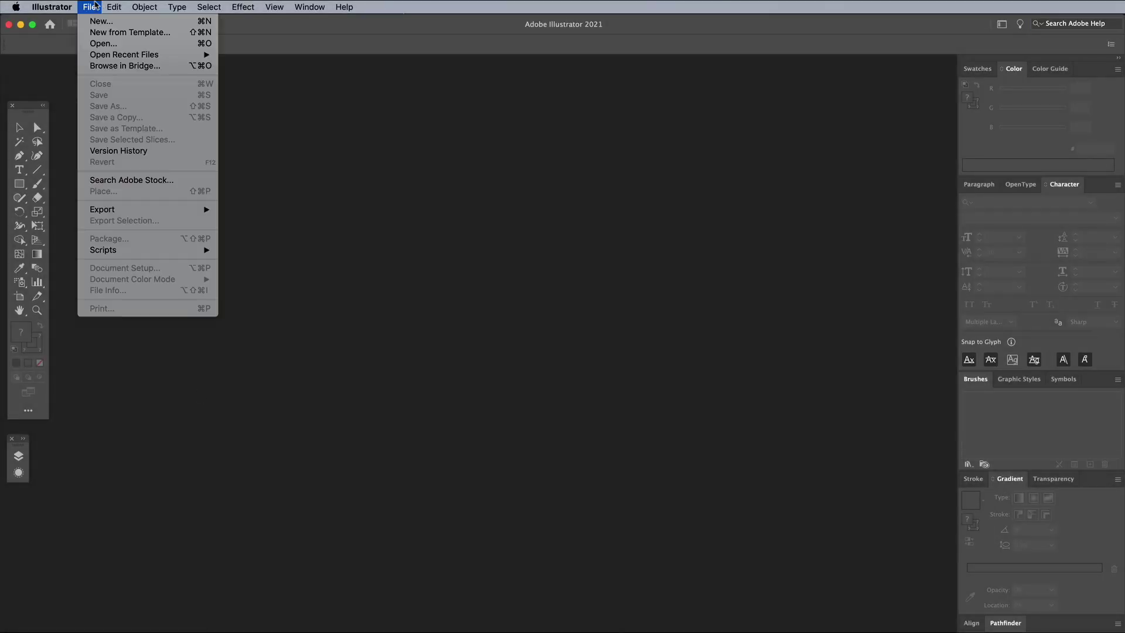
left_click(95, 22)
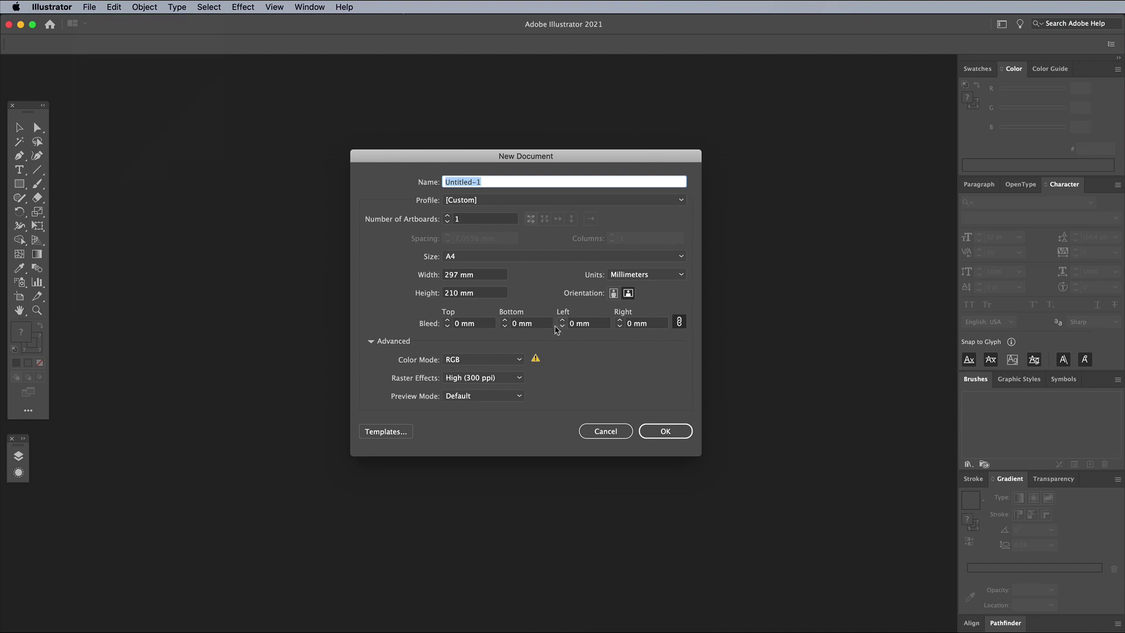
left_click(511, 357)
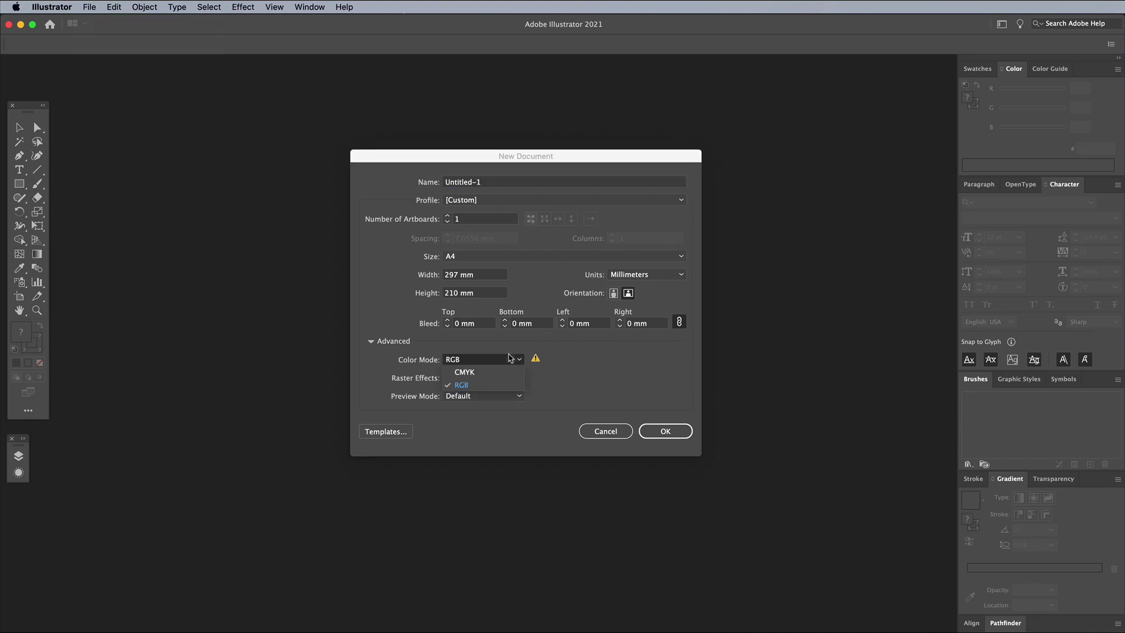
left_click(481, 385)
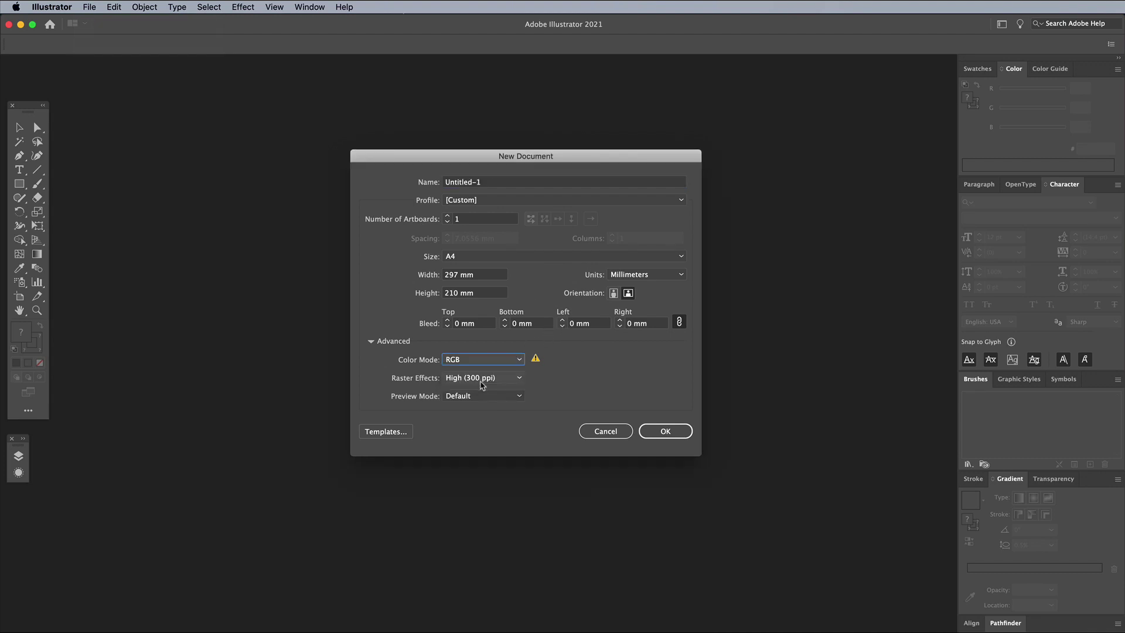
left_click(664, 431)
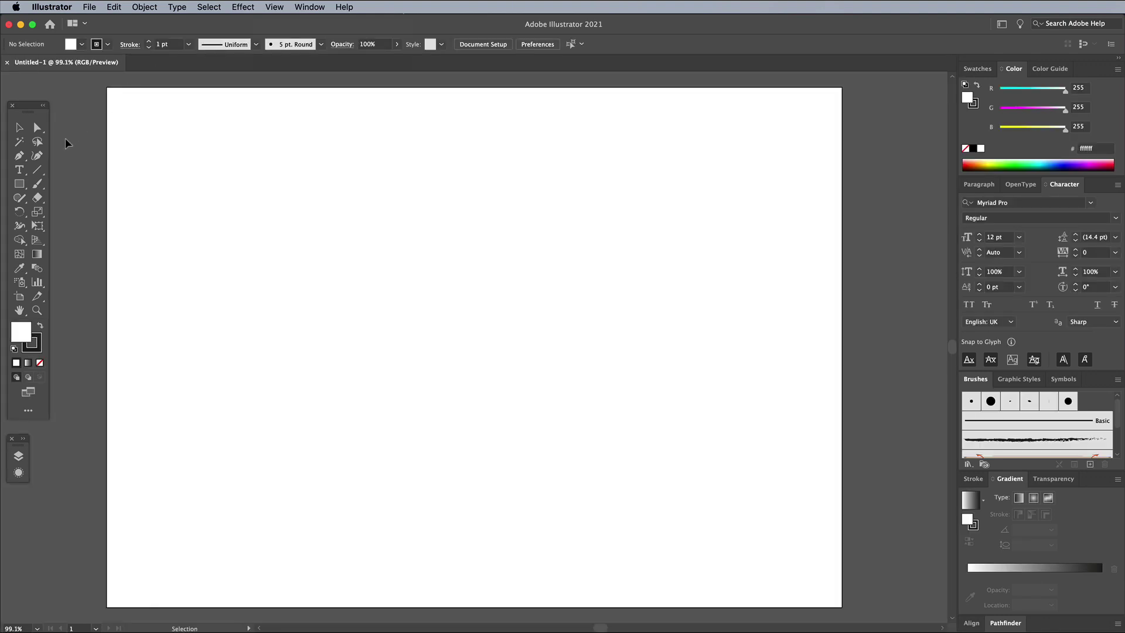
- Draw a horizontal bar about 114 by 15 mm near the artboard's center, with a near-black fill and no stroke
left_click(39, 362)
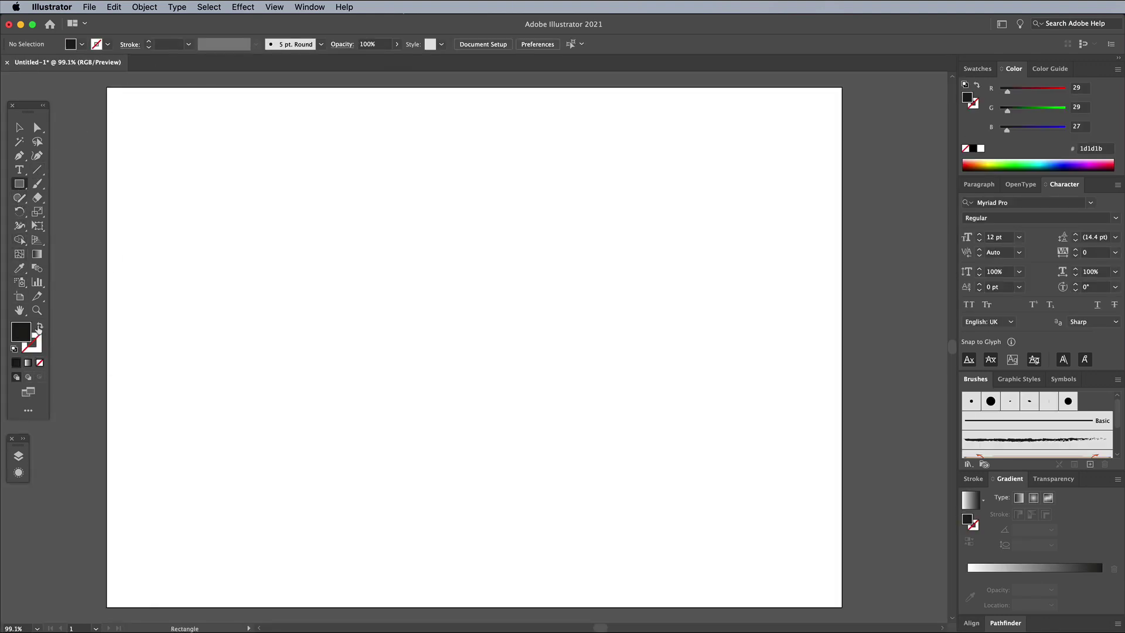
left_click(40, 326)
left_click_drag(350, 336, 616, 381)
- Make a copy of the horizontal bar rotated by 60°
left_click(148, 9)
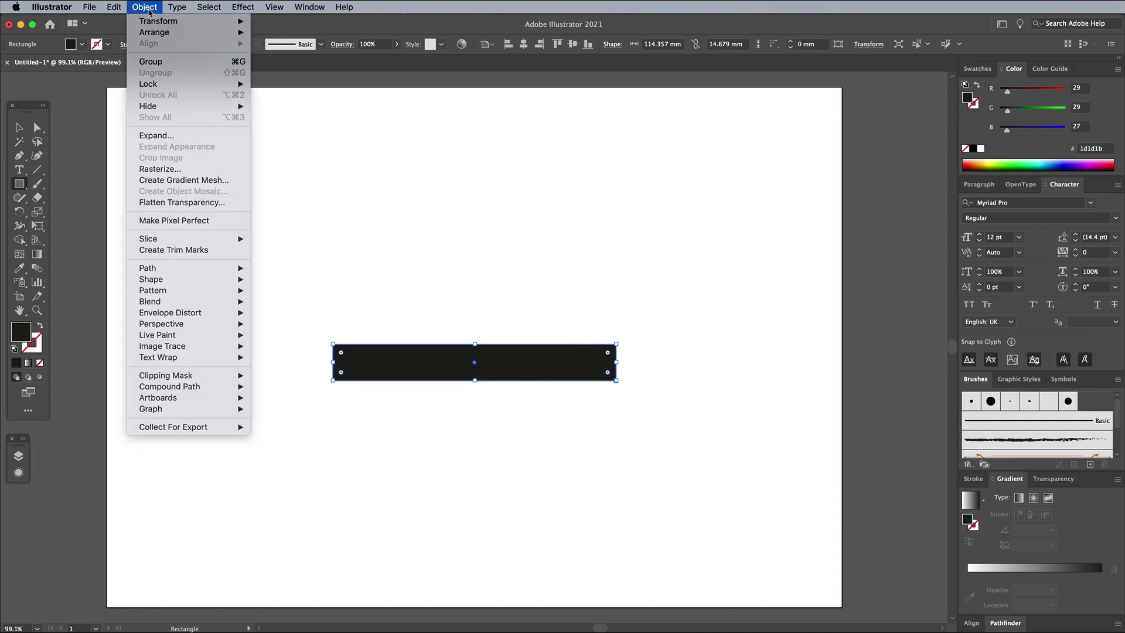
mouse_move(234, 22)
left_click(277, 54)
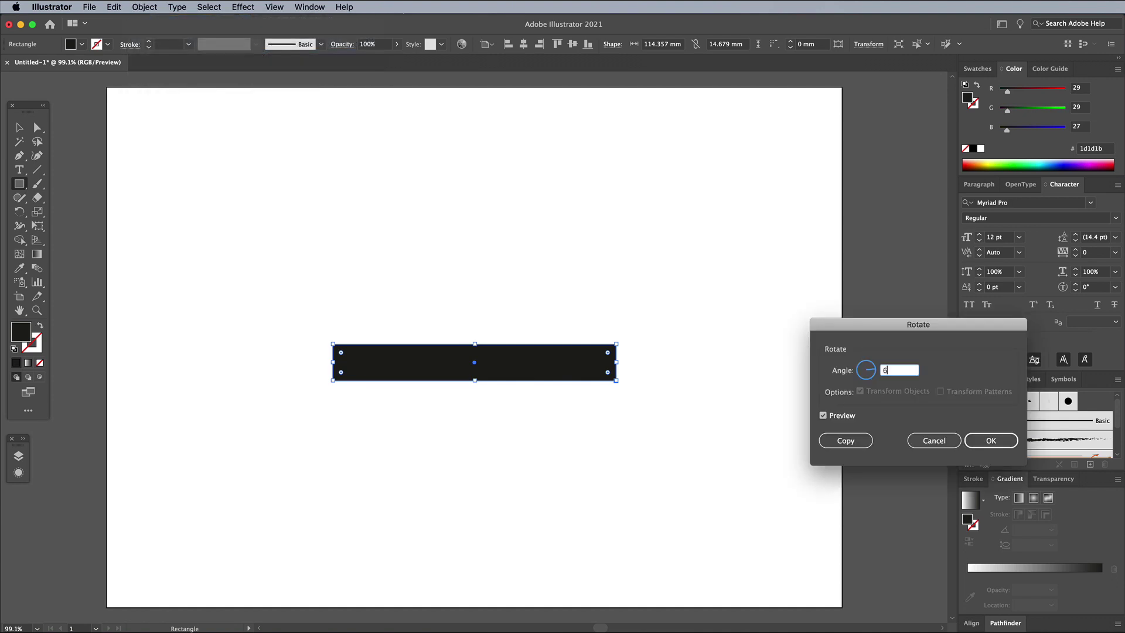
key("Tab")
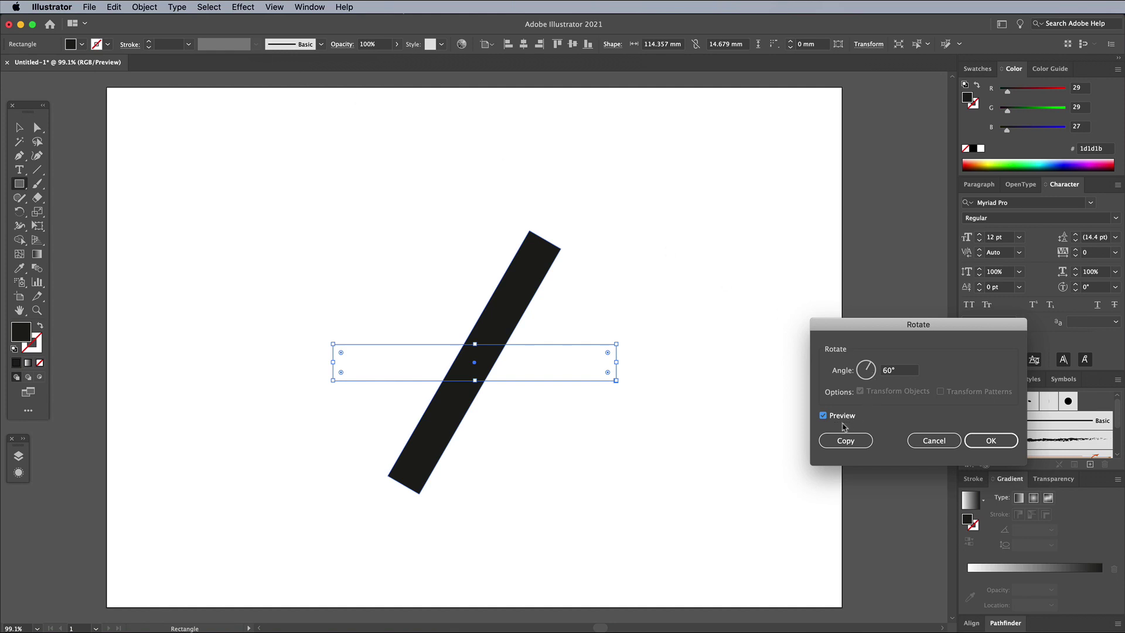
left_click(840, 441)
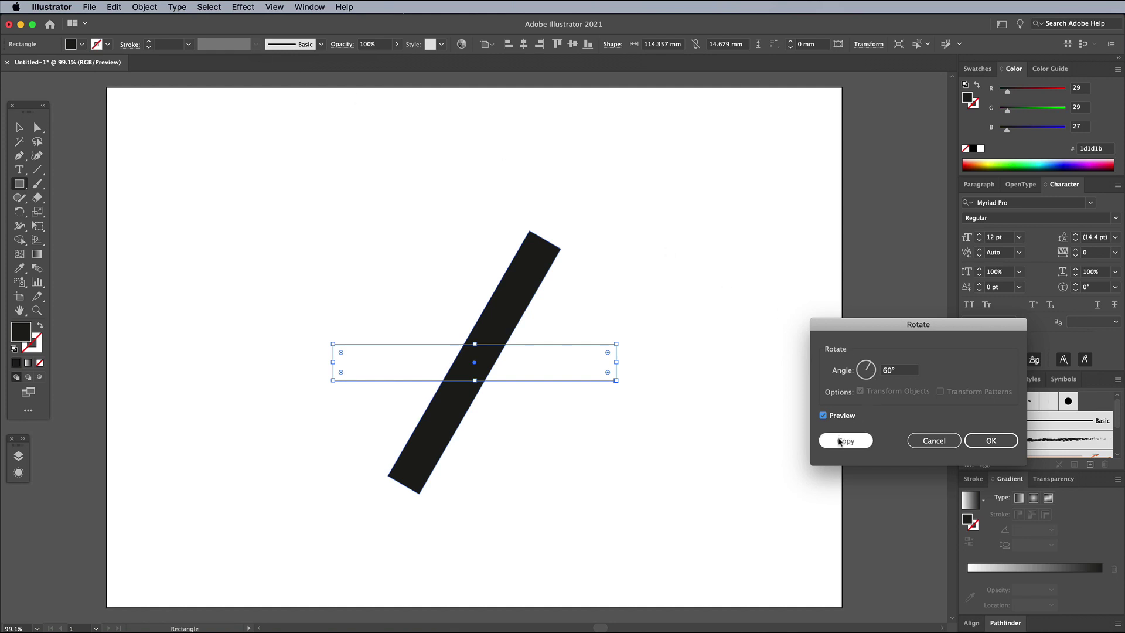
left_click(840, 441)
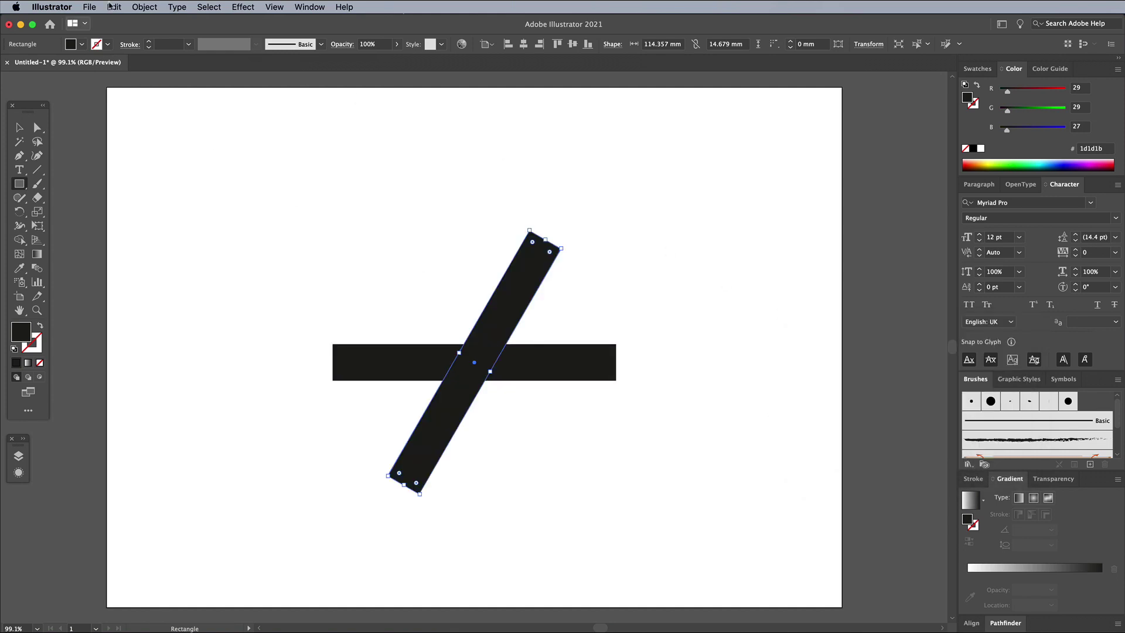
- Make another copy from the slanted bar, rotated a further 60°, to form a six-armed star
left_click(144, 7)
mouse_move(153, 21)
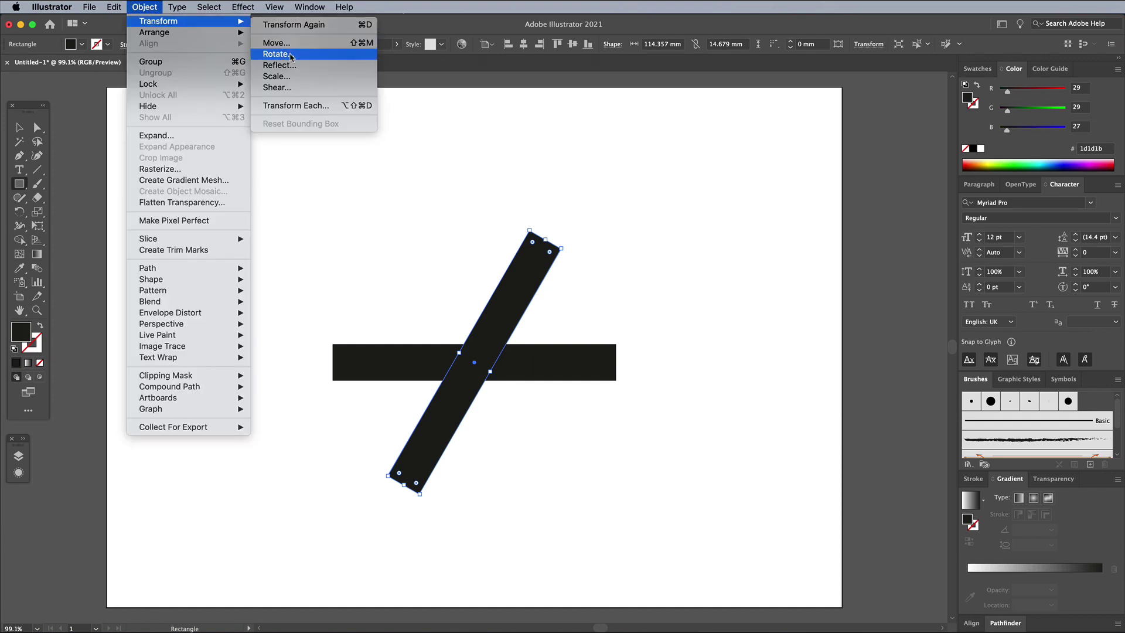
left_click(278, 54)
left_click(839, 440)
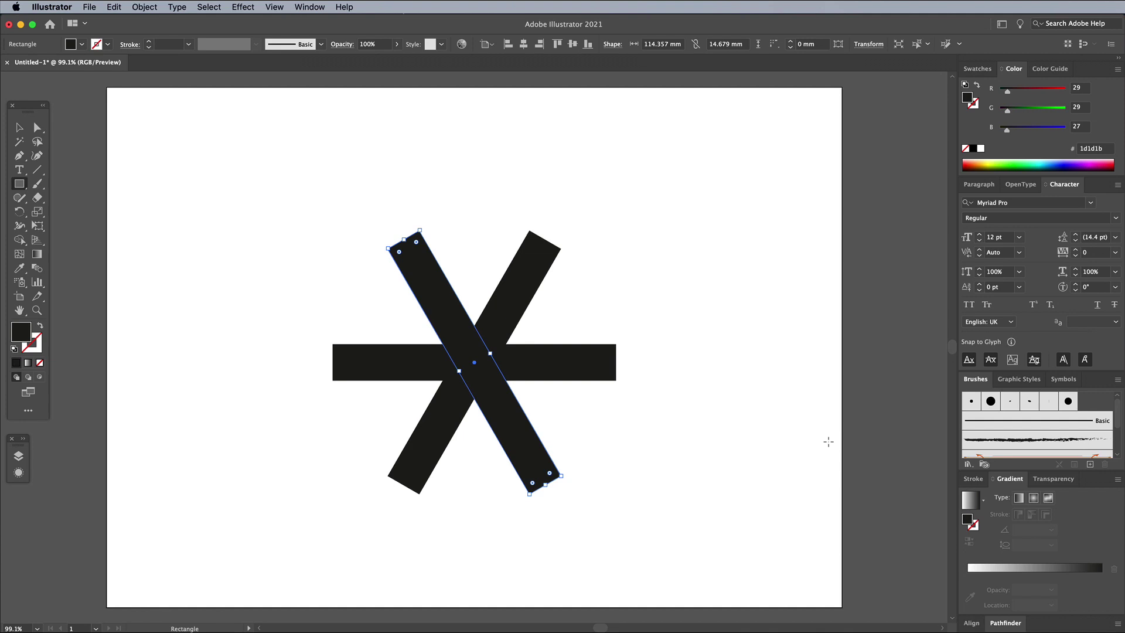
- Move the two slanted bars so that they cross above the horizontal bar and enclose a triangle
left_click(20, 127)
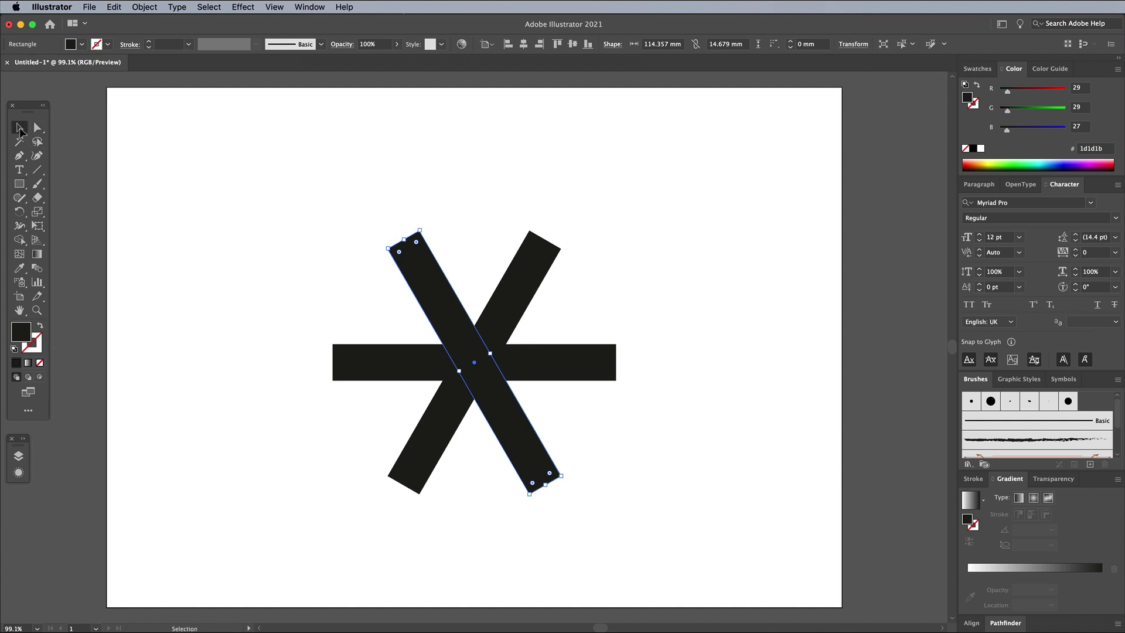
left_click_drag(457, 347, 518, 328)
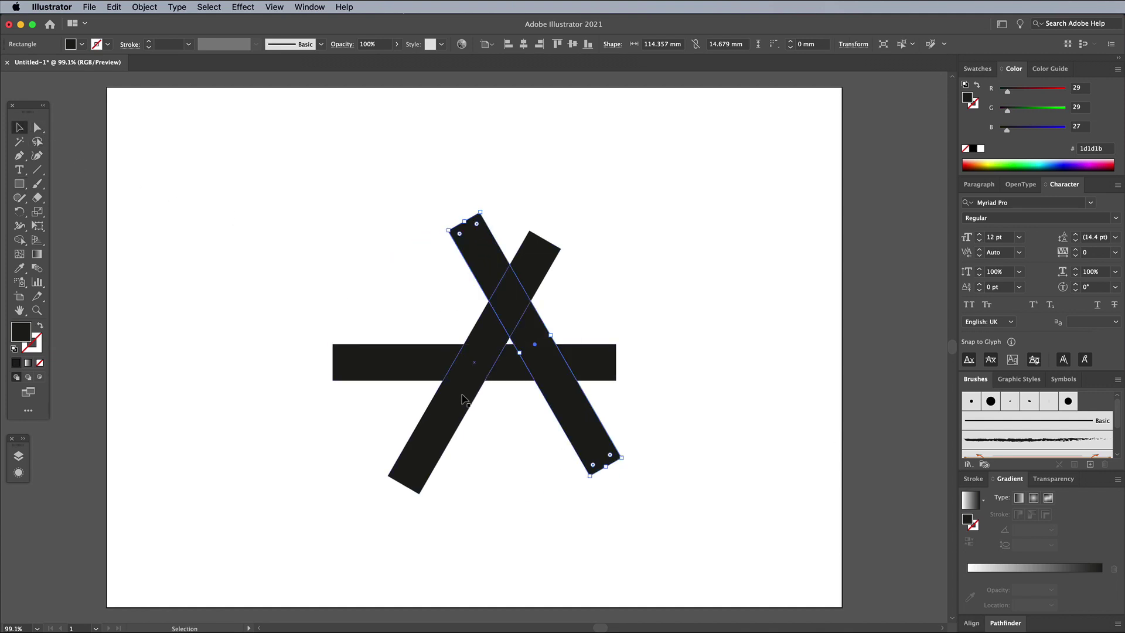
left_click_drag(464, 401, 439, 338)
left_click_drag(551, 371, 534, 338)
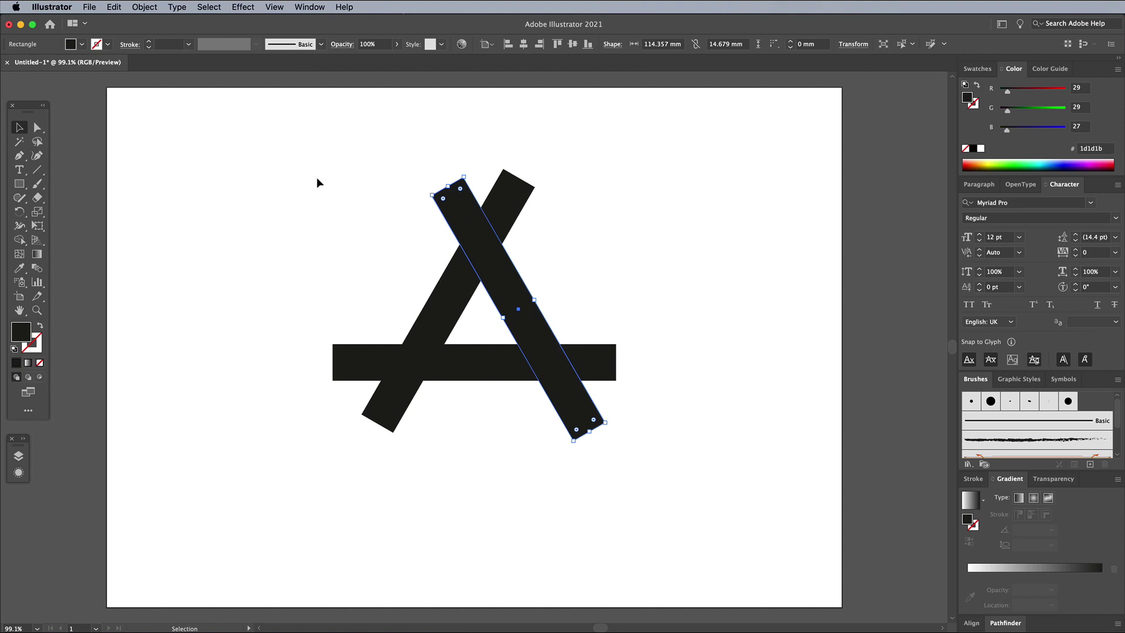
- Select all three bars and remove their protruding ends with the Shape Builder, leaving a solid triangular frame
left_click_drag(316, 183, 662, 448)
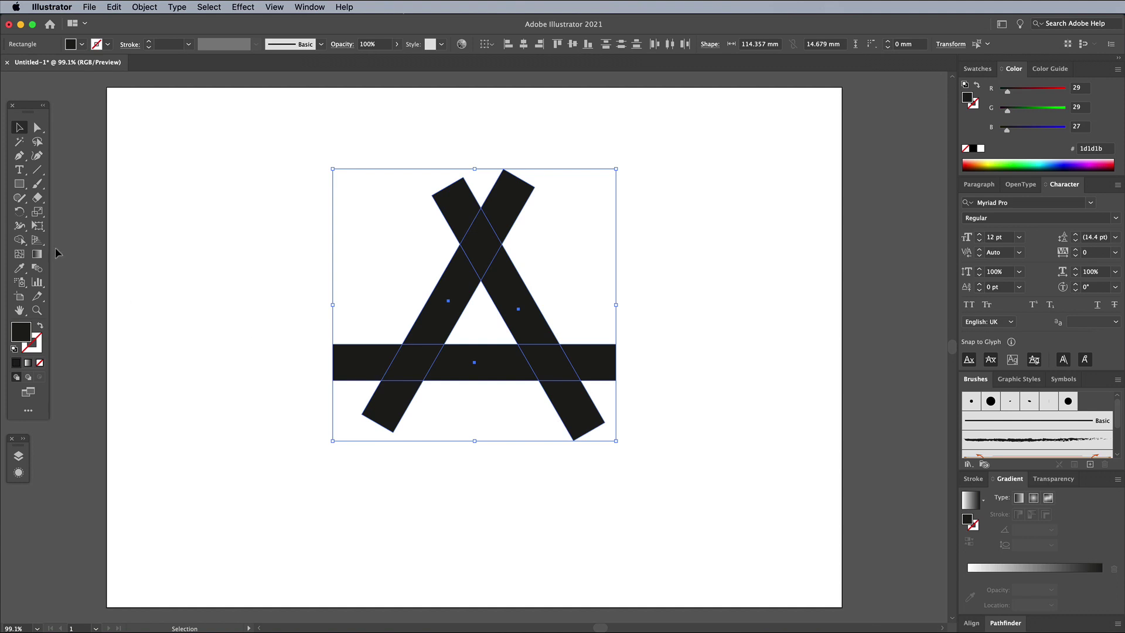
left_click_drag(19, 239, 48, 242)
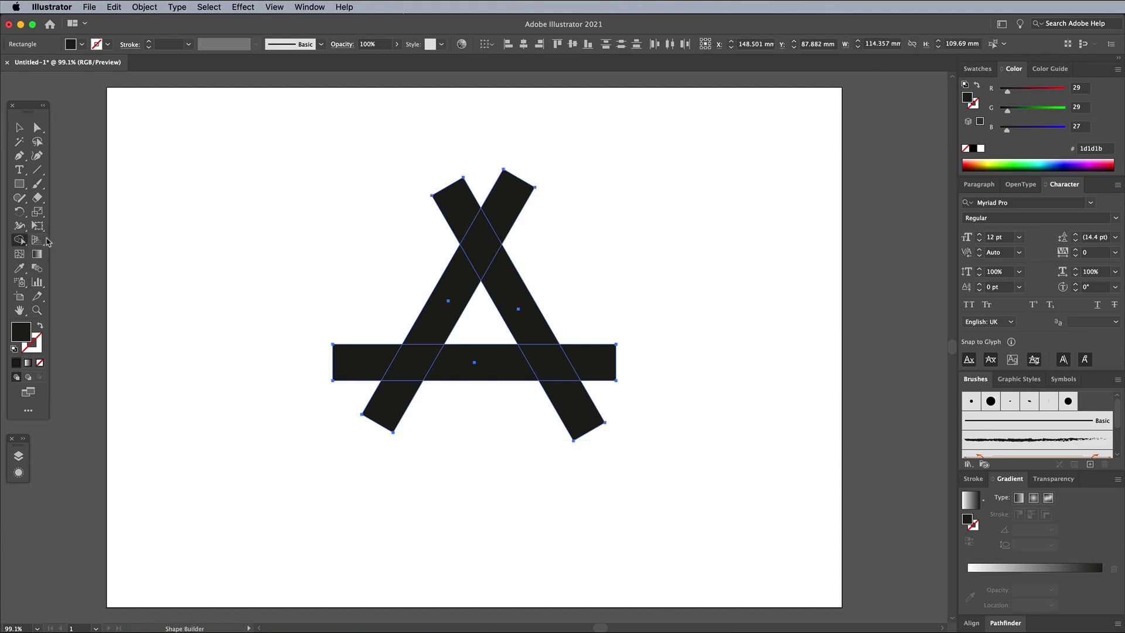
left_click(352, 363, "alt")
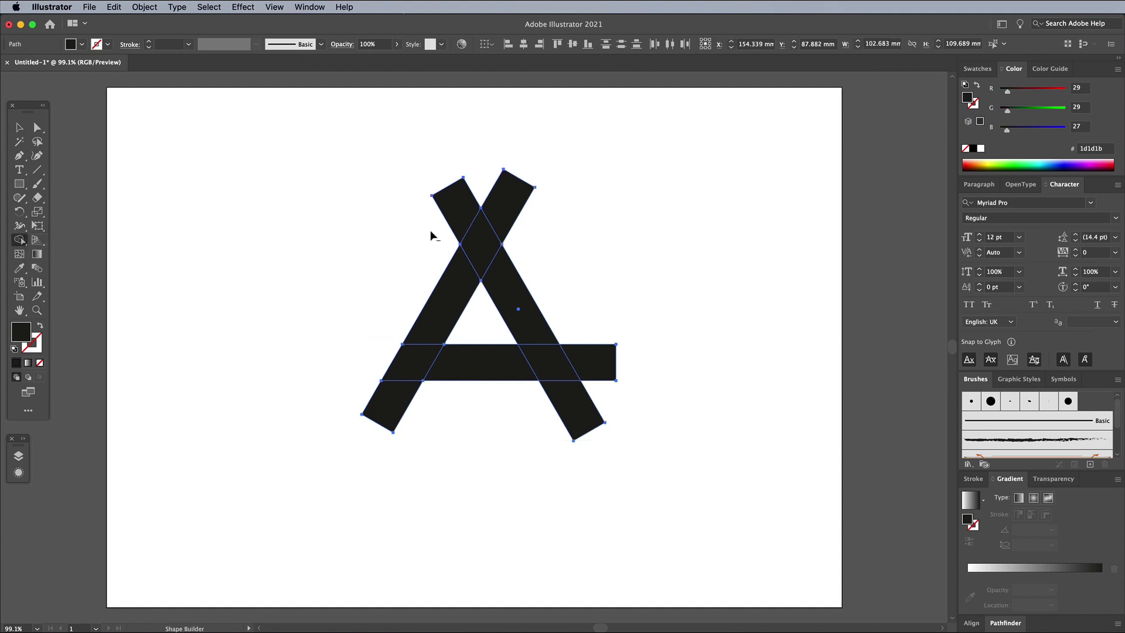
left_click(456, 211, "alt")
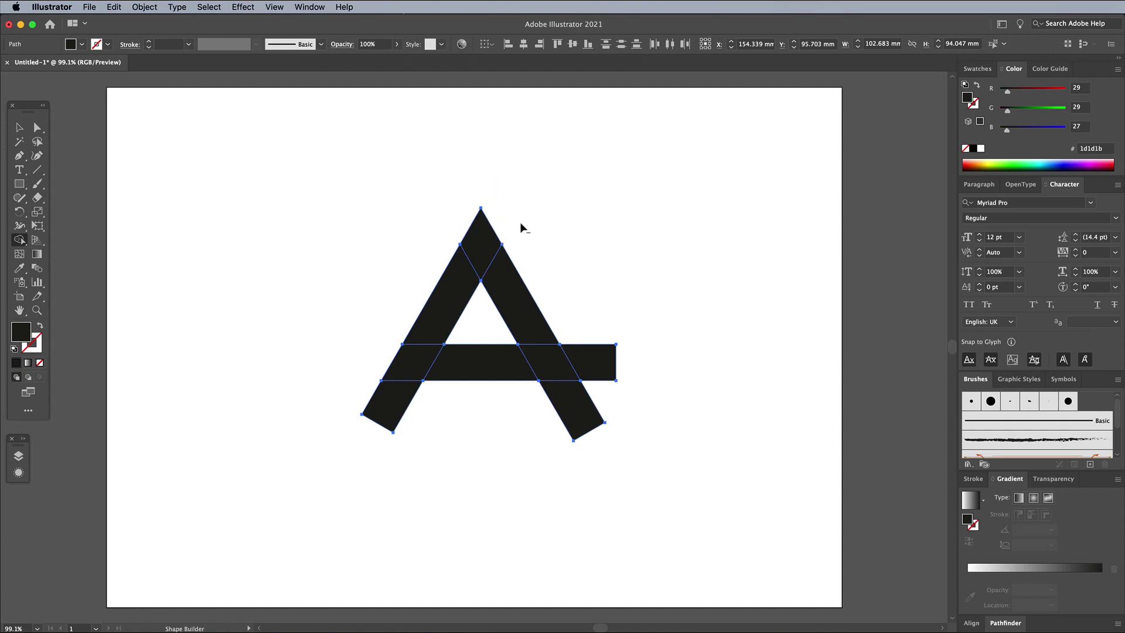
left_click(600, 358, "alt")
left_click(585, 403, "alt")
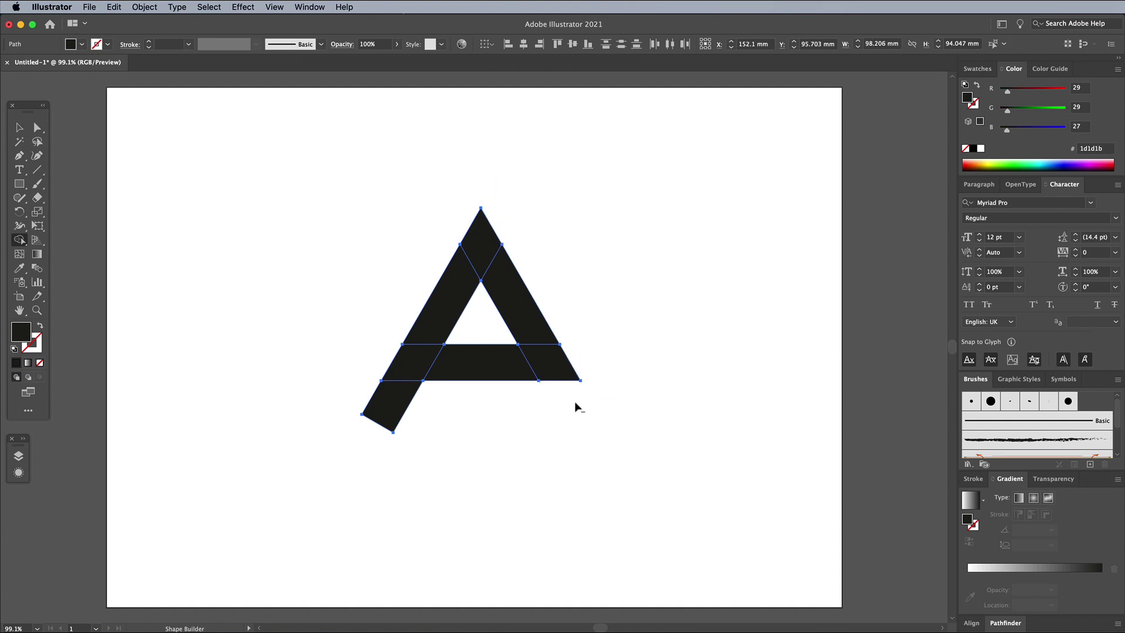
left_click(399, 407, "alt")
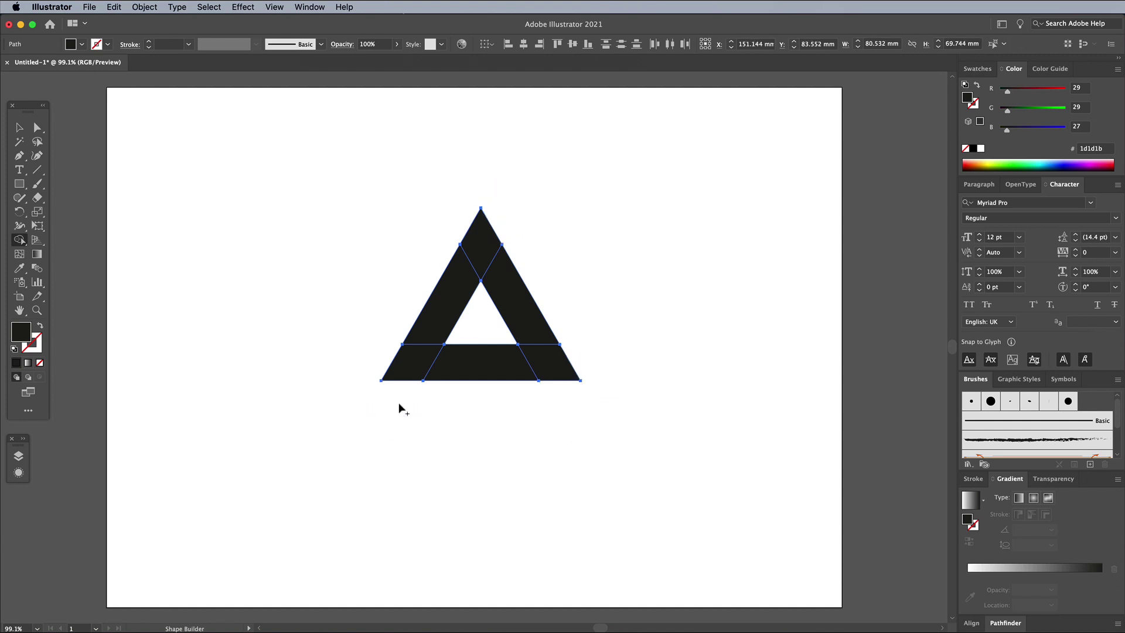
- Merge each side of the triangle with one corner piece using the Shape Builder, forming three interlocking bars
key("super+equal")
key("super+equal")
key("super+equal")
left_click_drag(399, 409, 472, 283)
left_click_drag(548, 302, 607, 478)
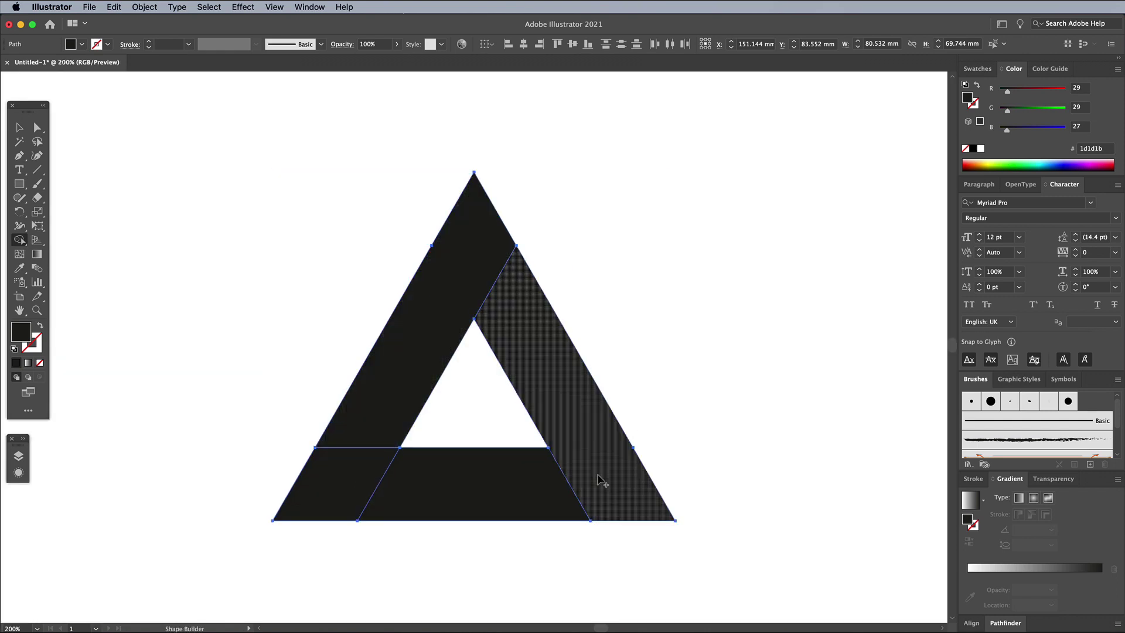
left_click_drag(429, 489, 336, 477)
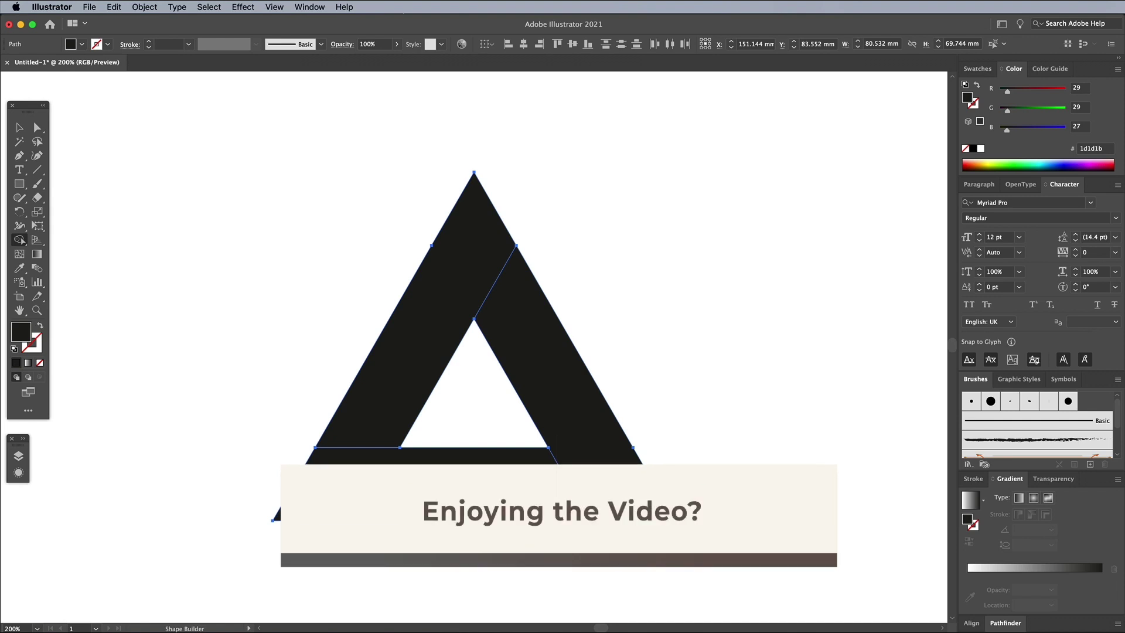
- Round the triangle's three outer corners to a radius of about 9.8 mm
left_click(37, 129)
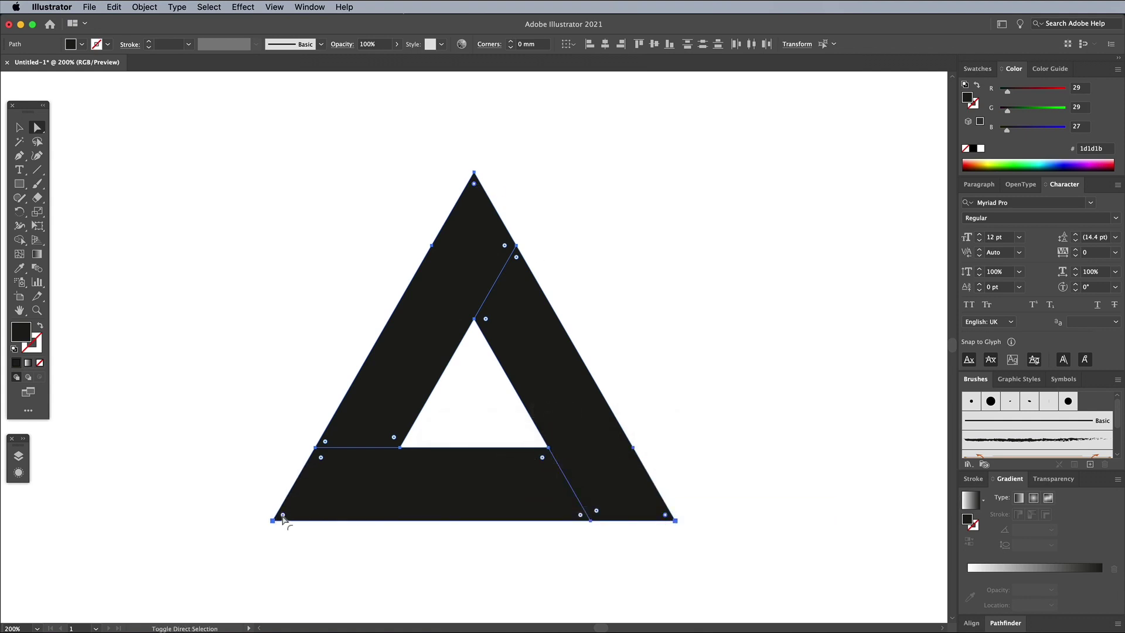
left_click_drag(283, 516, 468, 425)
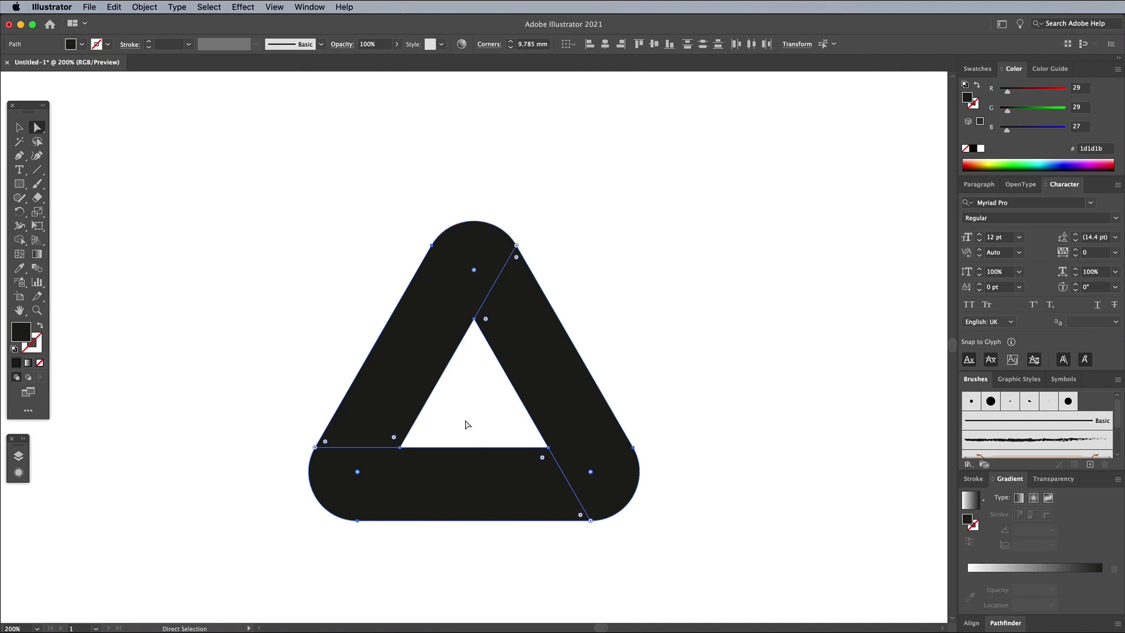
- Try rounding the outer corner of each bar where it meets its neighbor, and undo the rounding
left_click(516, 257)
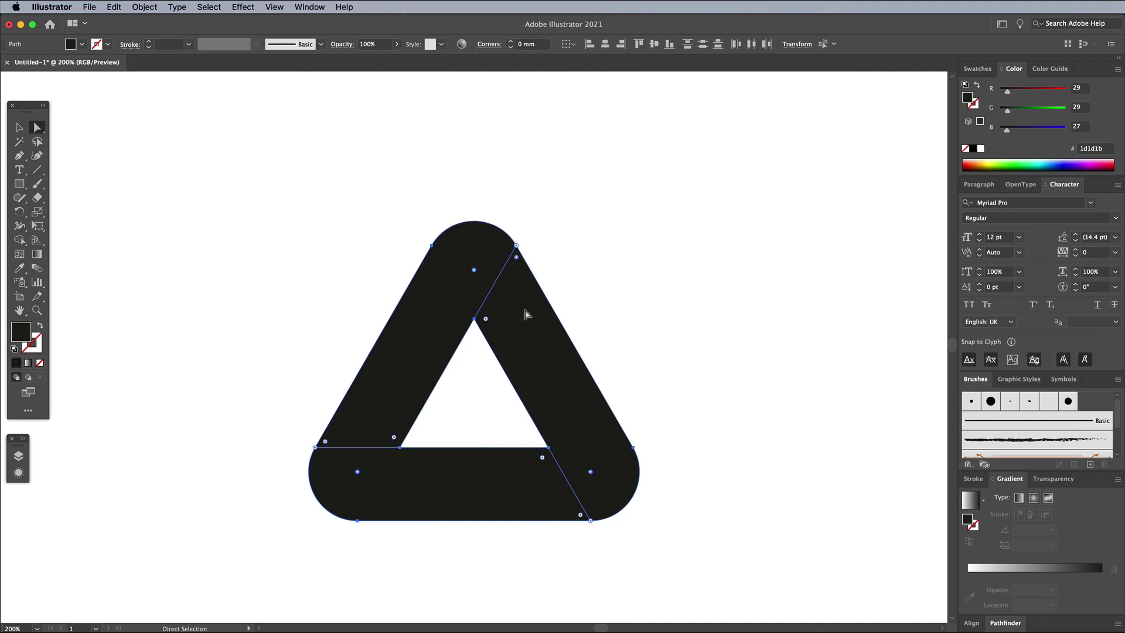
left_click(581, 515, "shift")
left_click_drag(325, 444, 408, 410)
key("super+z")
- Copy the three bars, paste the duplicates in front of the originals, and clear the selection
left_click(112, 8)
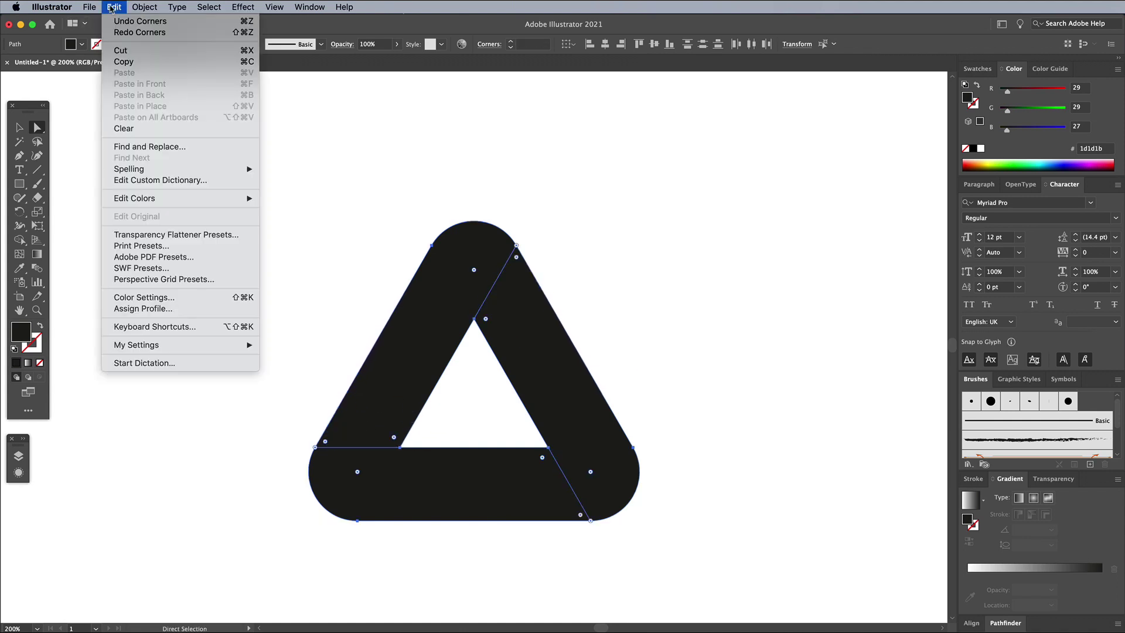
left_click(133, 62)
left_click(114, 7)
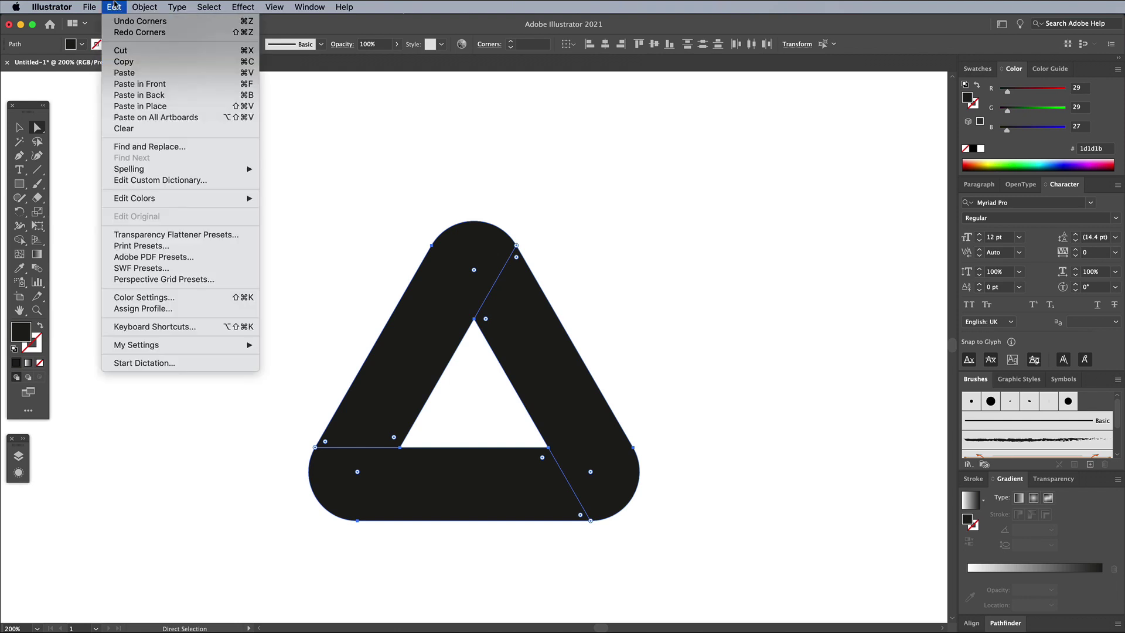
left_click(136, 85)
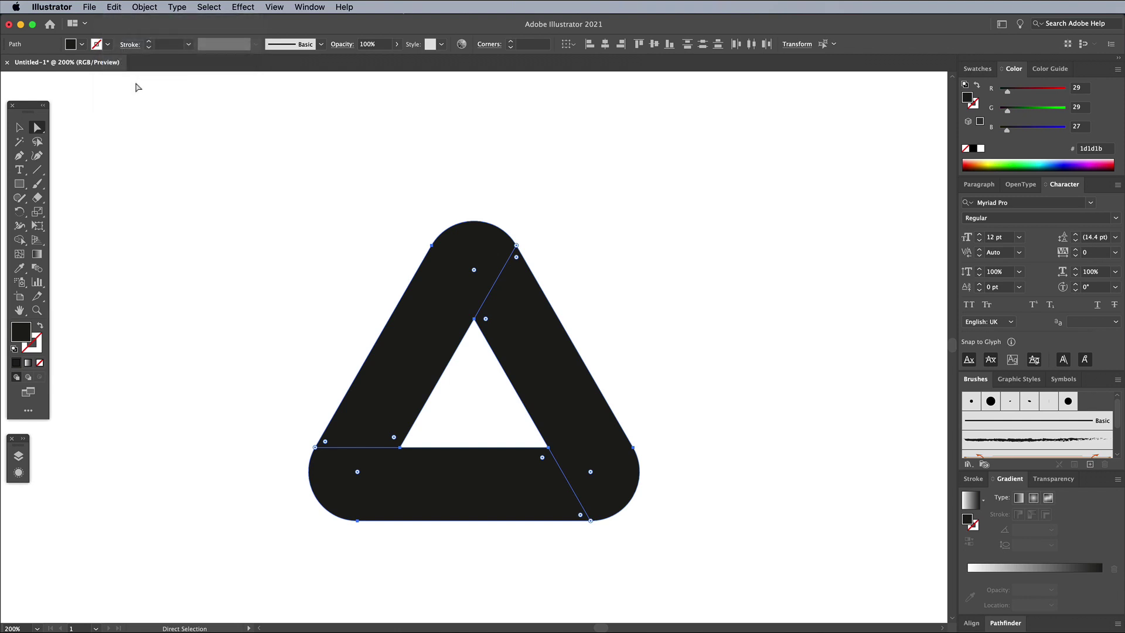
left_click(531, 248)
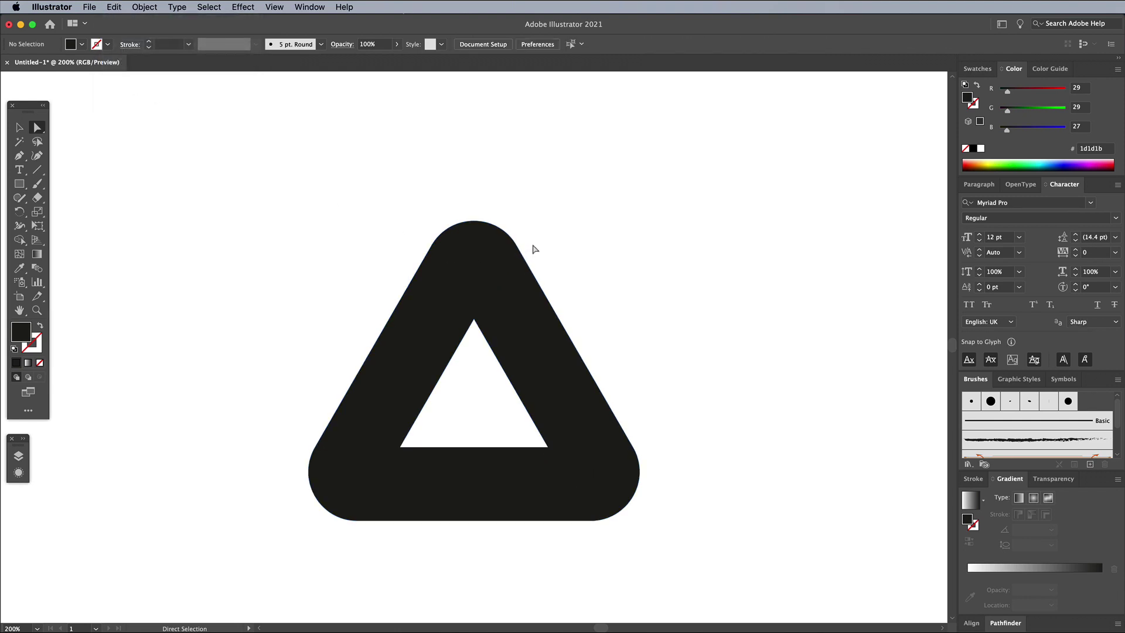
- Round the pointed outer corner of all three duplicate bars to a radius of about 5.5 mm
left_click(517, 257)
left_click(516, 258)
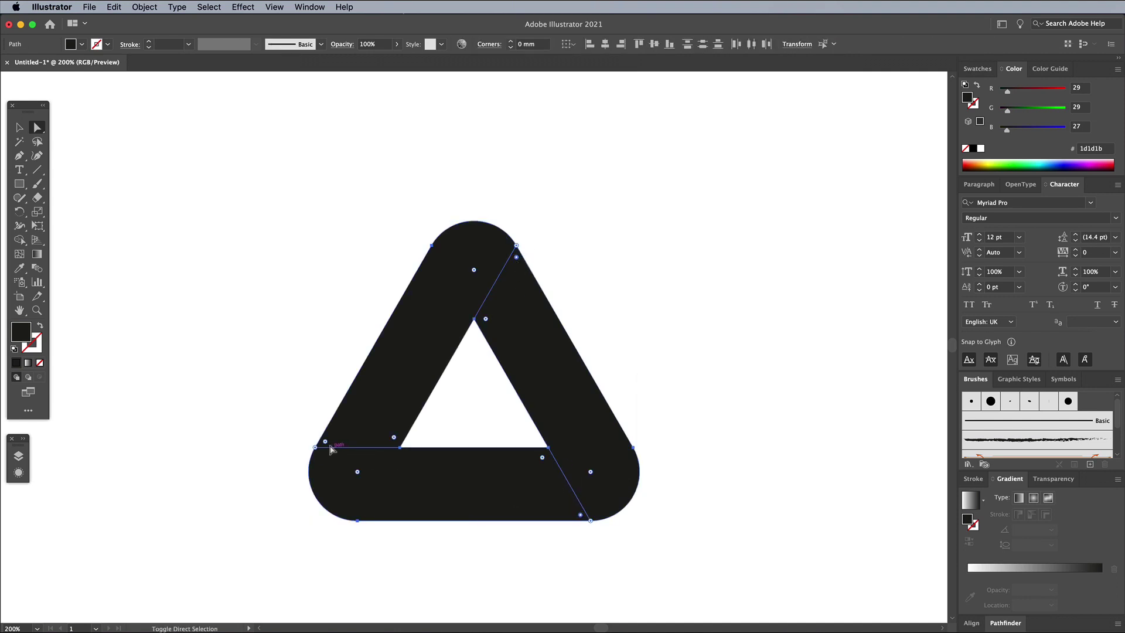
left_click_drag(325, 443, 360, 420)
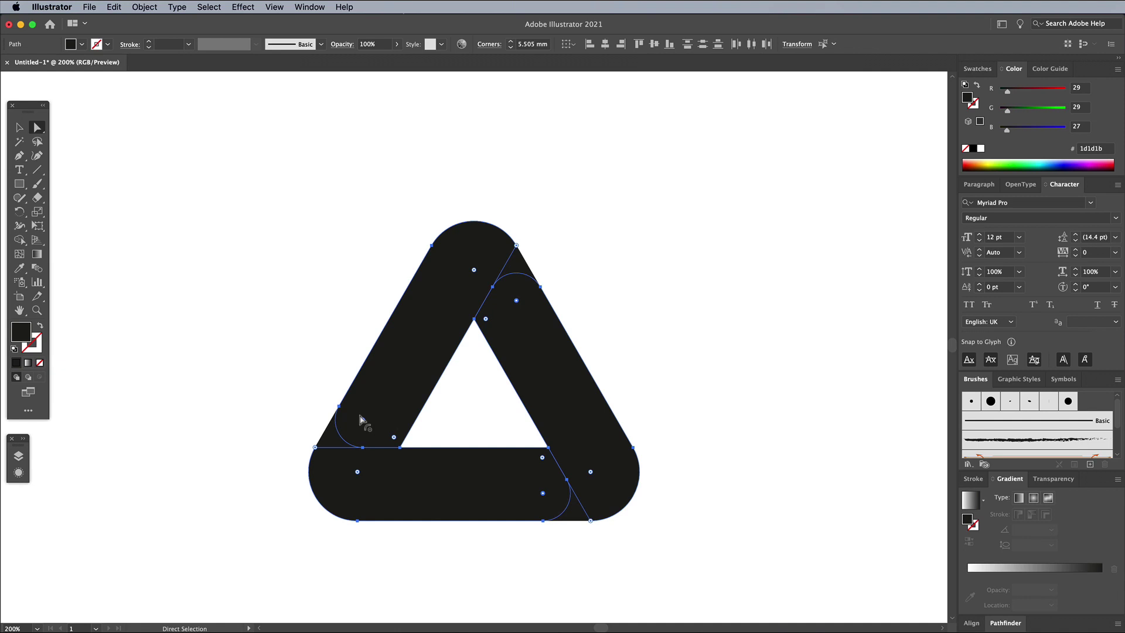
- Select everything and merge each bar with the small leftover corner piece beside its neighbor's rounded end using the Shape Builder
left_click(19, 239)
left_click(206, 7)
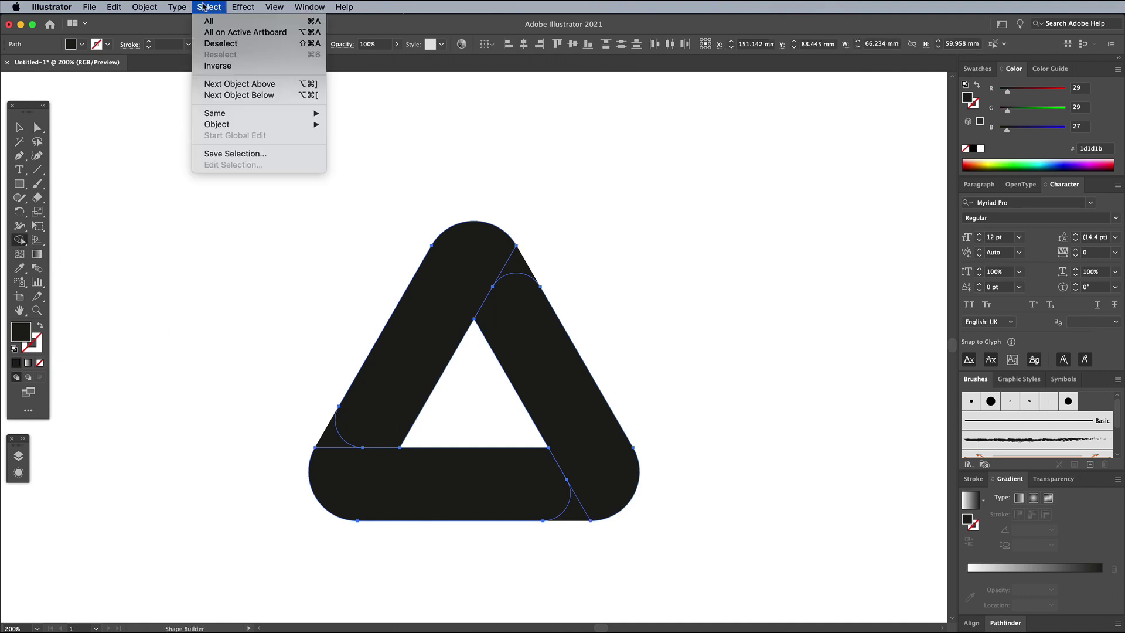
left_click(209, 21)
mouse_move(408, 369)
left_mouse_down()
mouse_move(483, 267)
mouse_move(510, 267)
left_mouse_up()
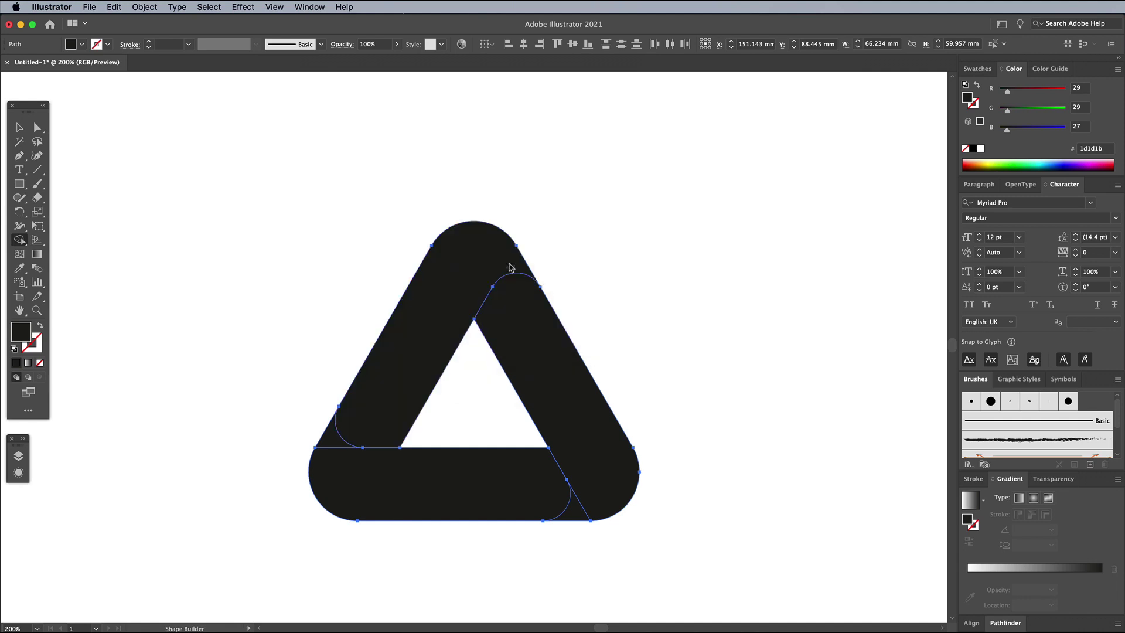
left_click_drag(592, 423, 580, 509)
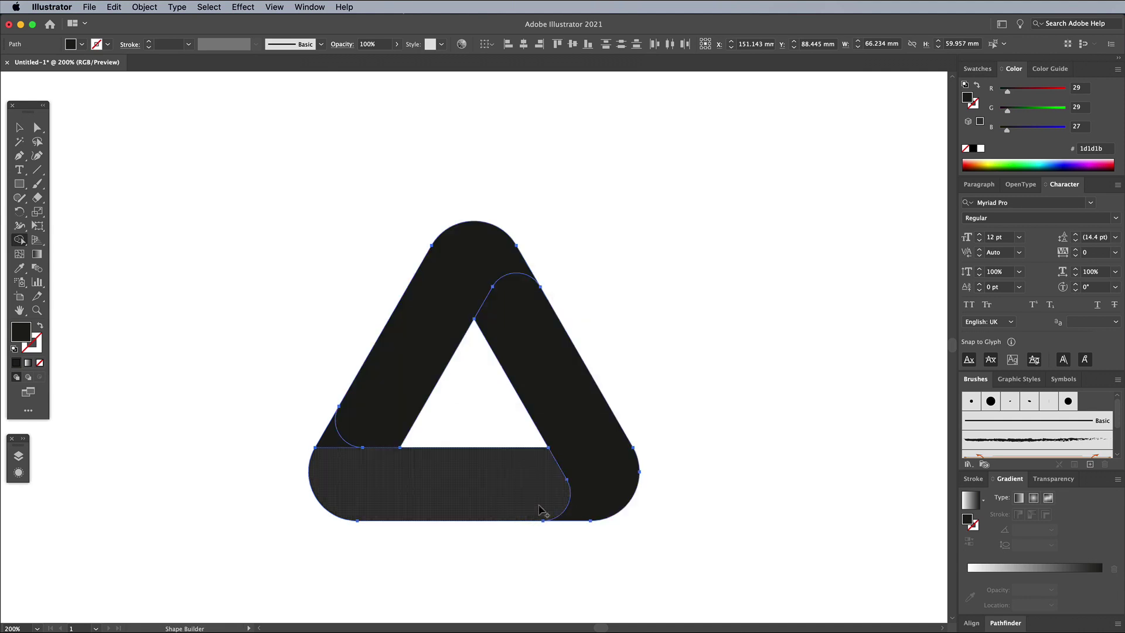
left_click_drag(362, 478, 314, 436)
- Move the left bar away from the triangle to check its shape, and undo the move
left_click(19, 127)
left_click(342, 301)
left_click_drag(427, 350, 363, 298)
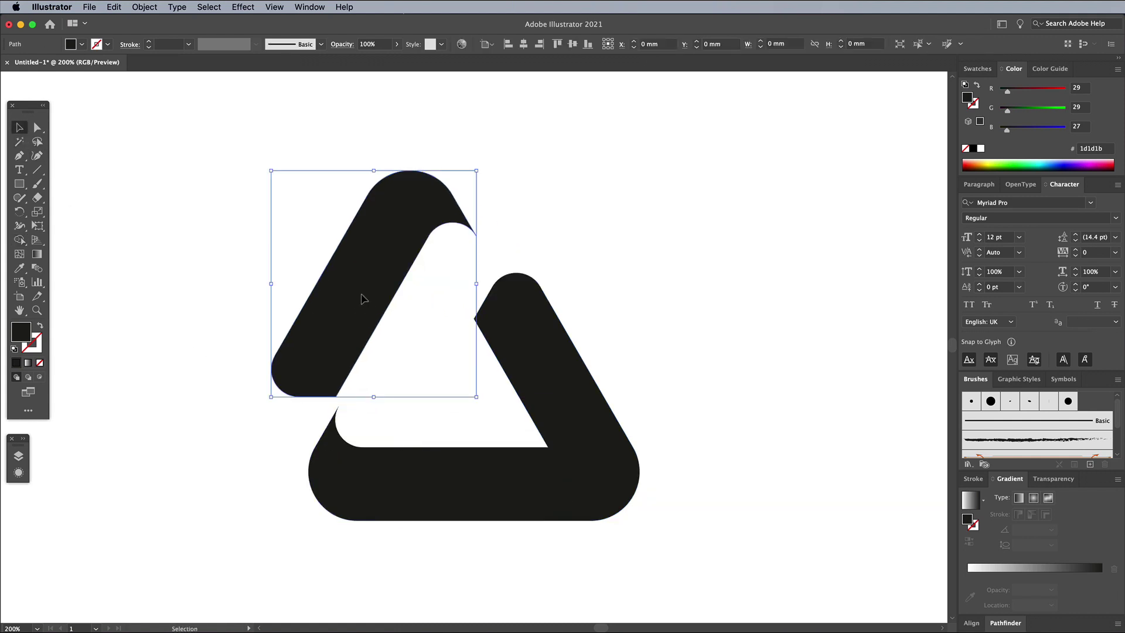
key("super+z")
key("super+z")
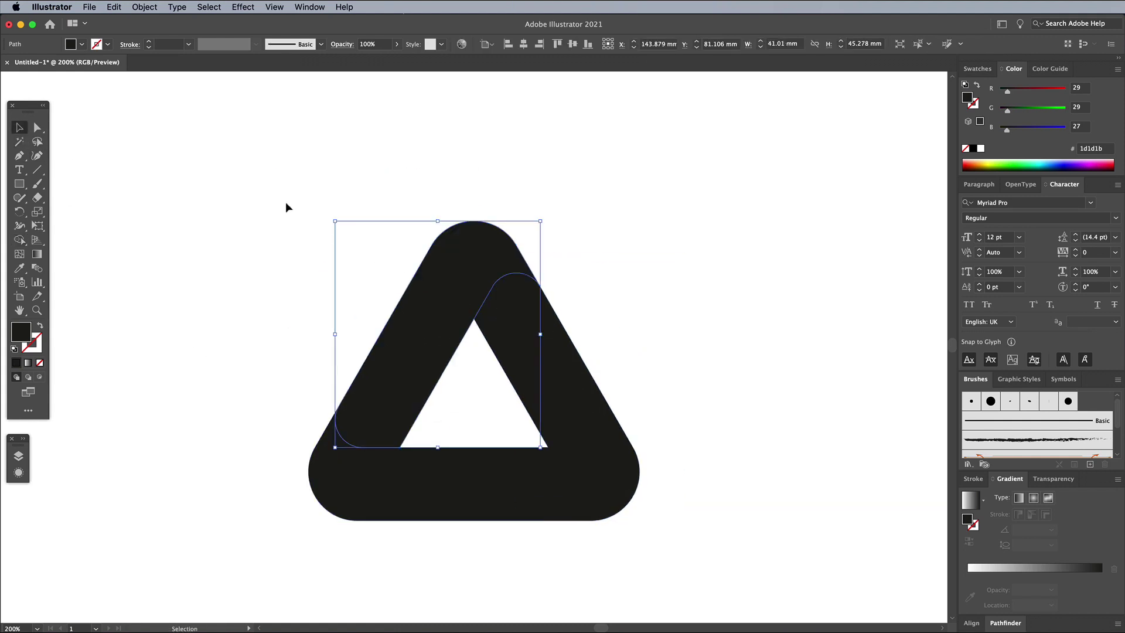
- Apply the white-to-black linear gradient to all three bars and clear the selection
left_click_drag(287, 207, 726, 599)
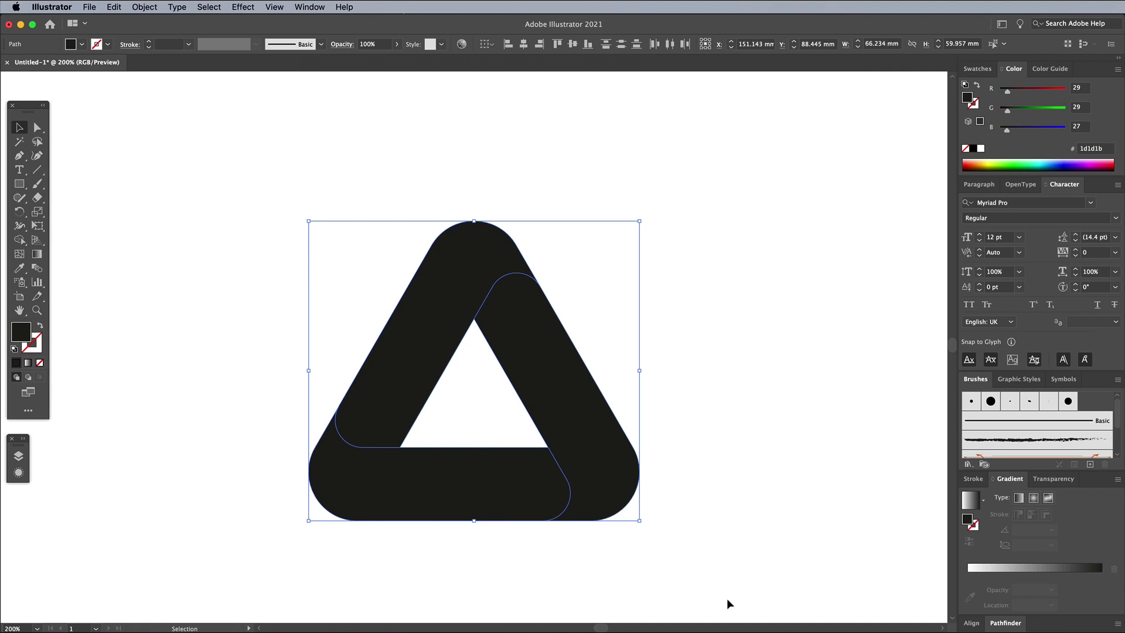
left_click(971, 502)
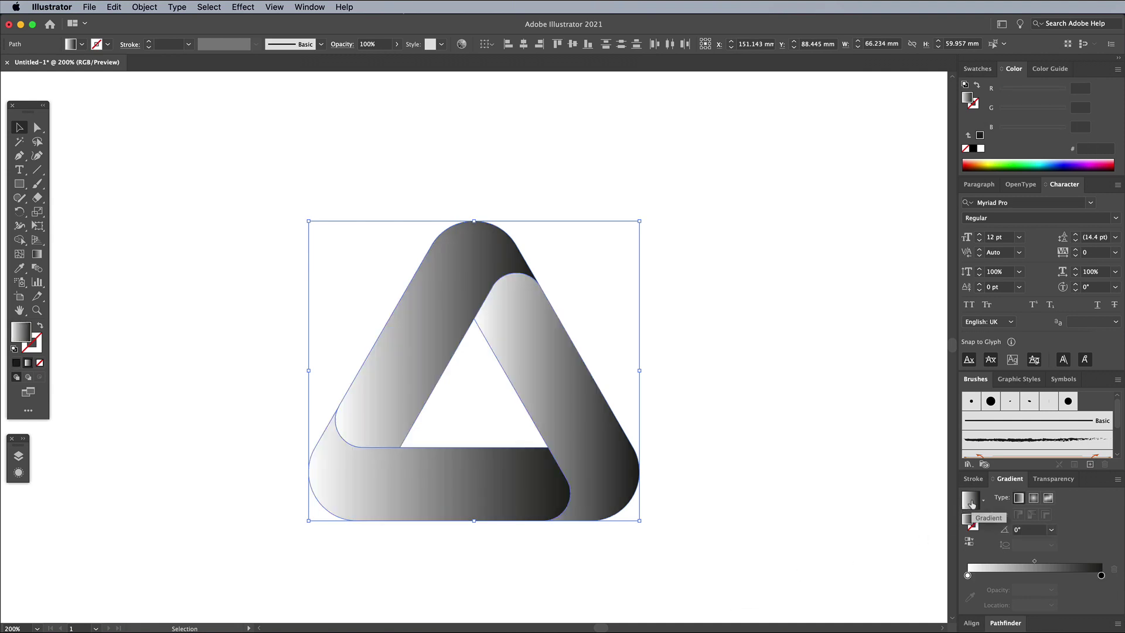
left_click(730, 373)
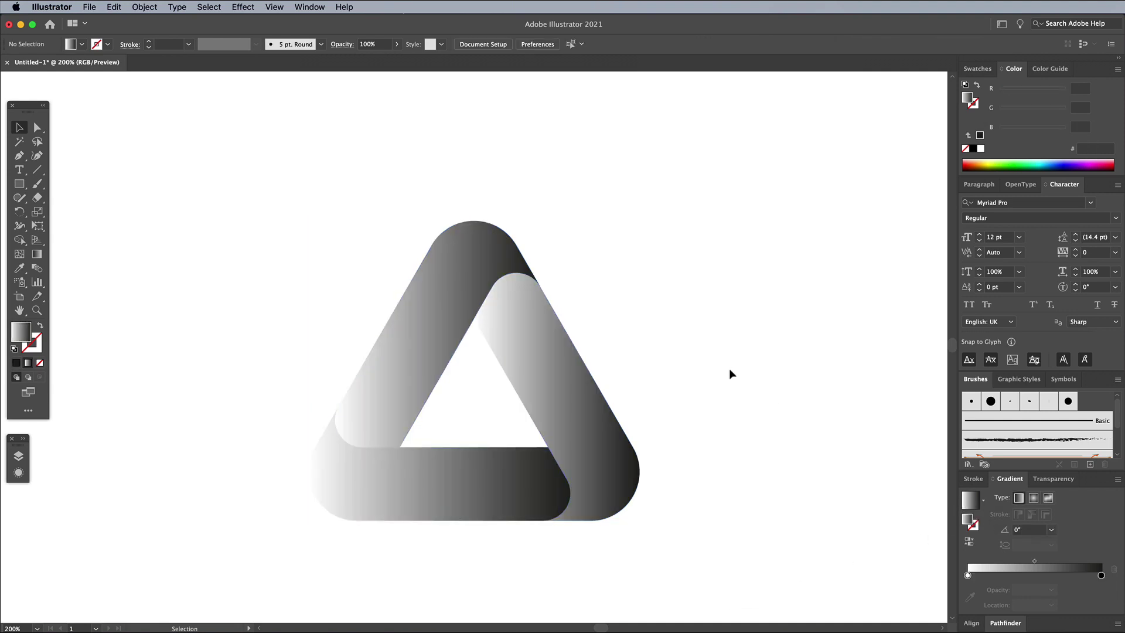
- Set the starting color stop of the left bar's gradient to red in RGB mode (255, 0, 0)
left_click(459, 321)
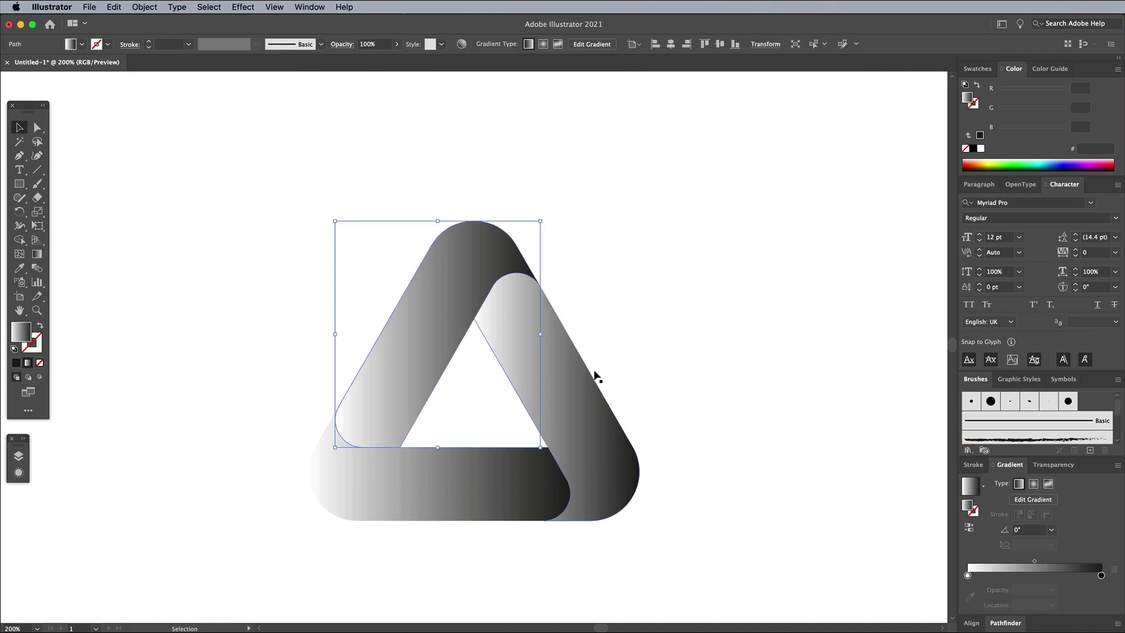
double_click(968, 575)
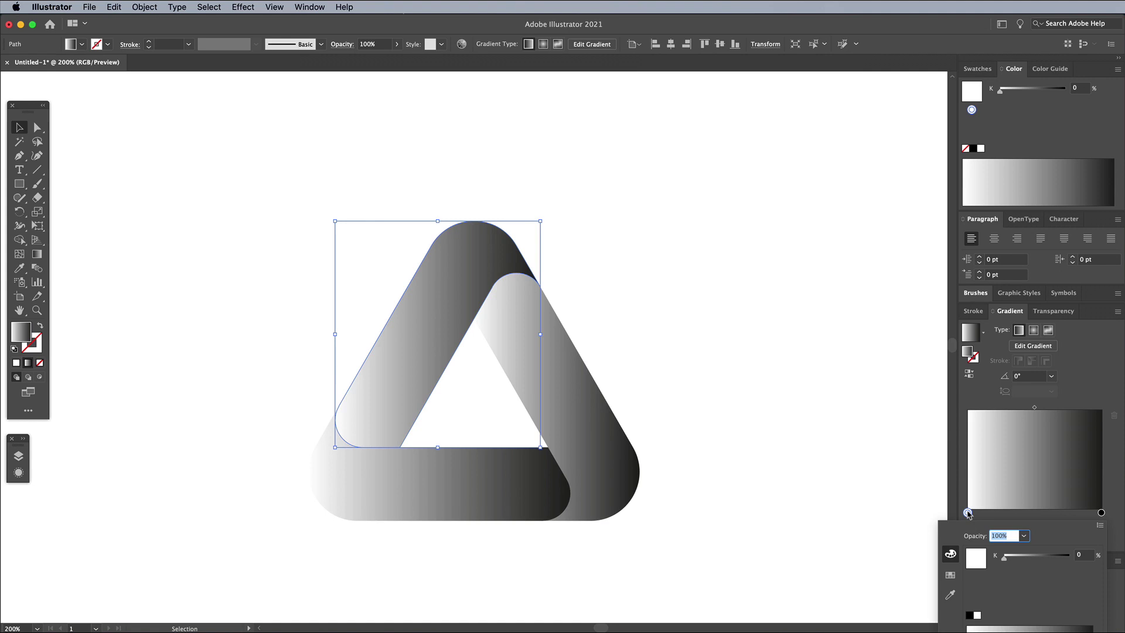
left_click(1099, 525)
left_click(1113, 546)
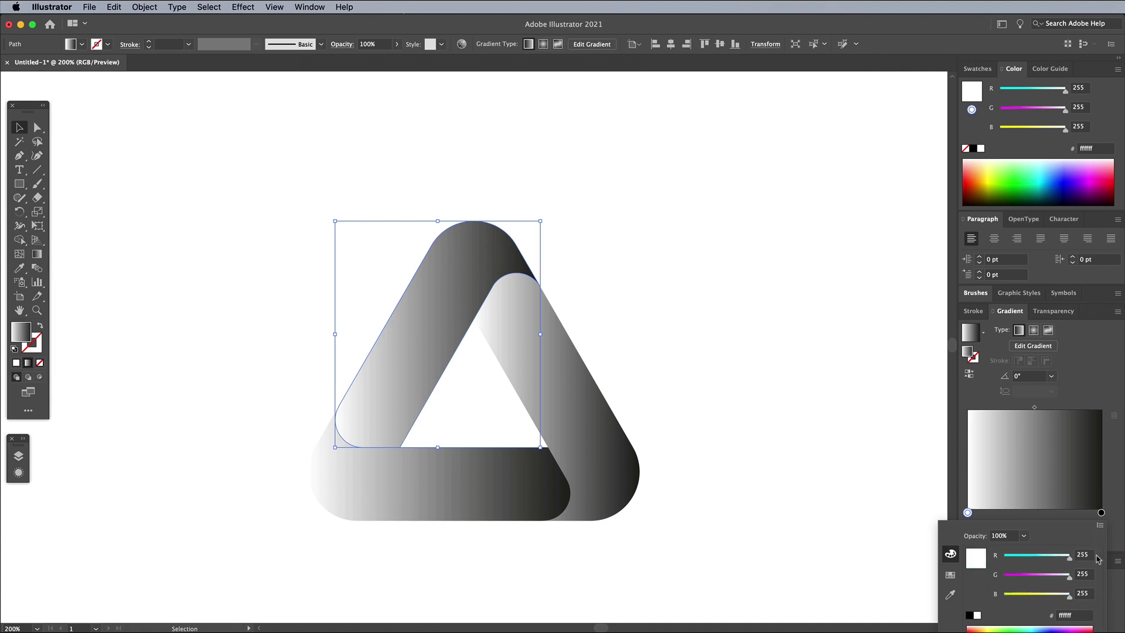
left_click_drag(1059, 580, 982, 588)
left_click(1111, 528)
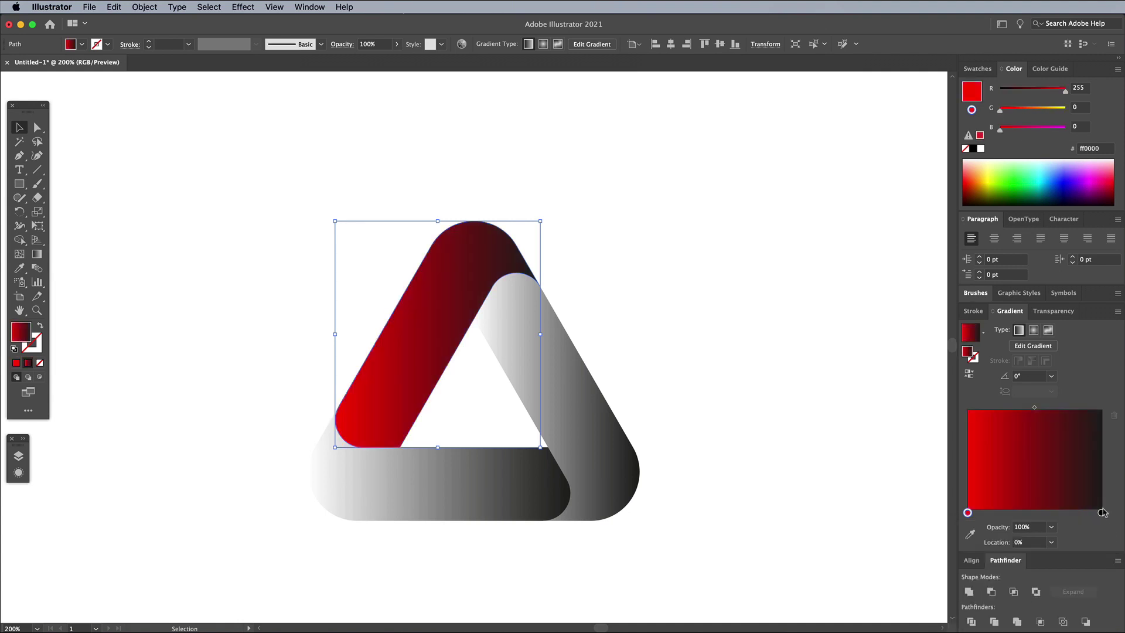
- Set the ending color stop of the left bar's gradient to yellow in RGB mode (255, 255, 0)
double_click(1102, 513)
left_click(1100, 525)
left_click(1113, 548)
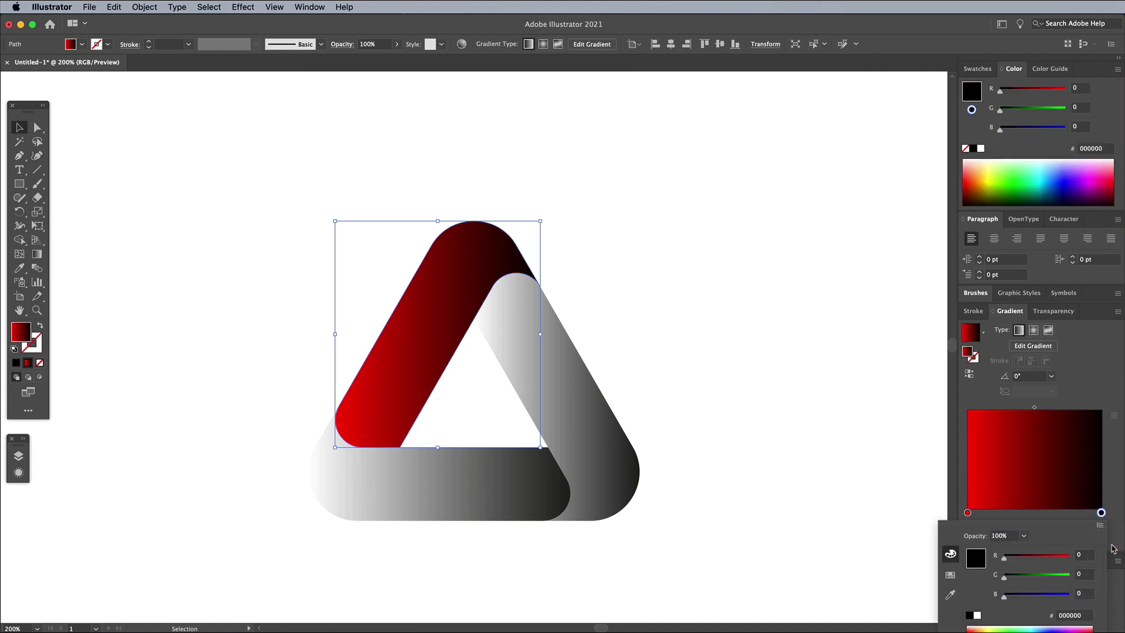
left_click_drag(1005, 561, 1071, 576)
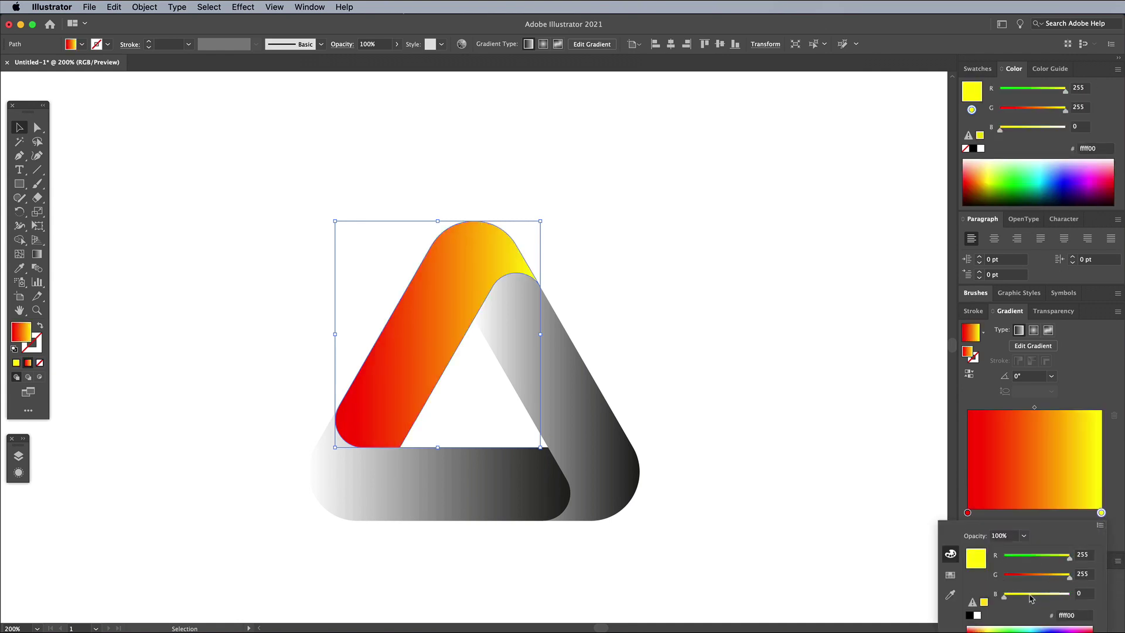
left_click(1119, 495)
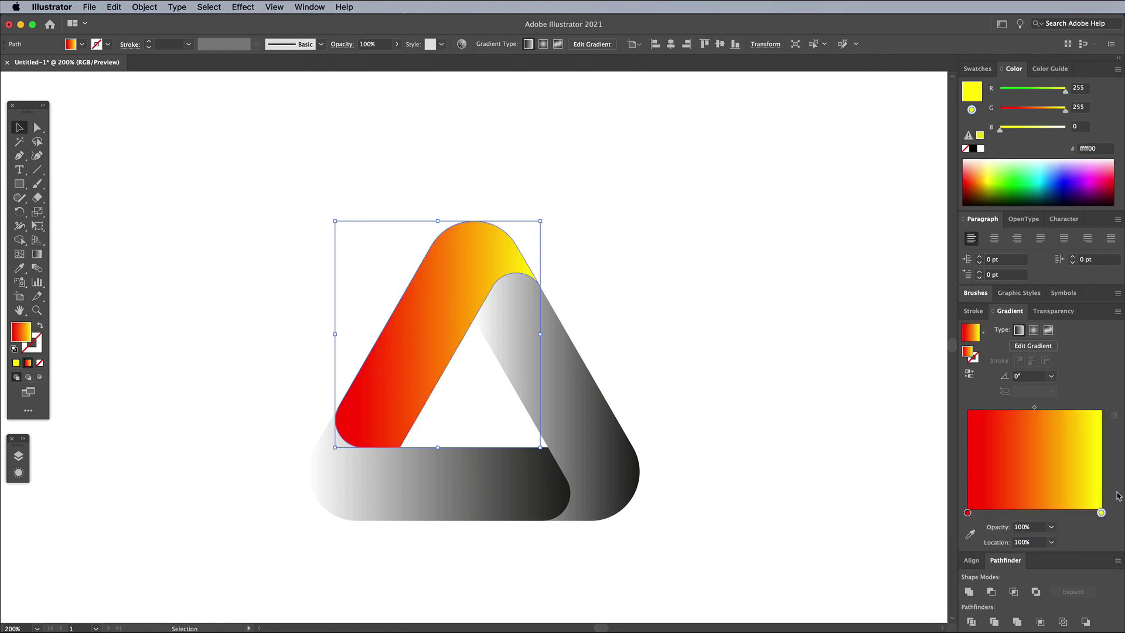
- Set the starting color stop of the right bar's gradient to green in RGB mode (0, 255, 0)
left_click(603, 417)
double_click(967, 512)
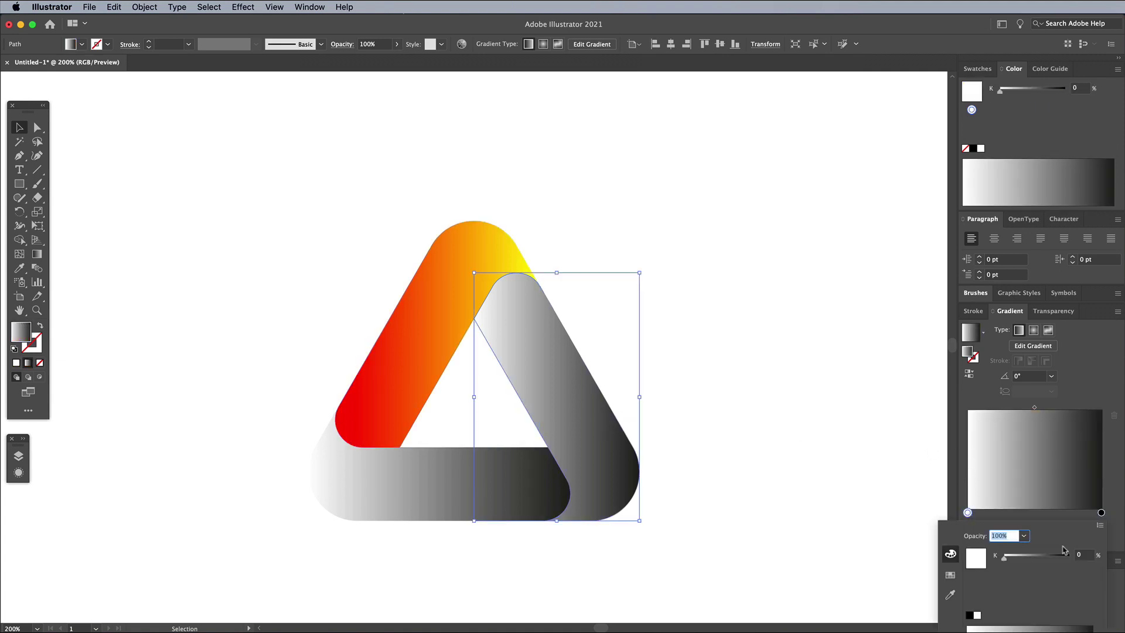
left_click(1099, 526)
left_click(1114, 546)
left_click_drag(1069, 558, 993, 560)
left_click_drag(1068, 597, 984, 595)
left_click(1101, 513)
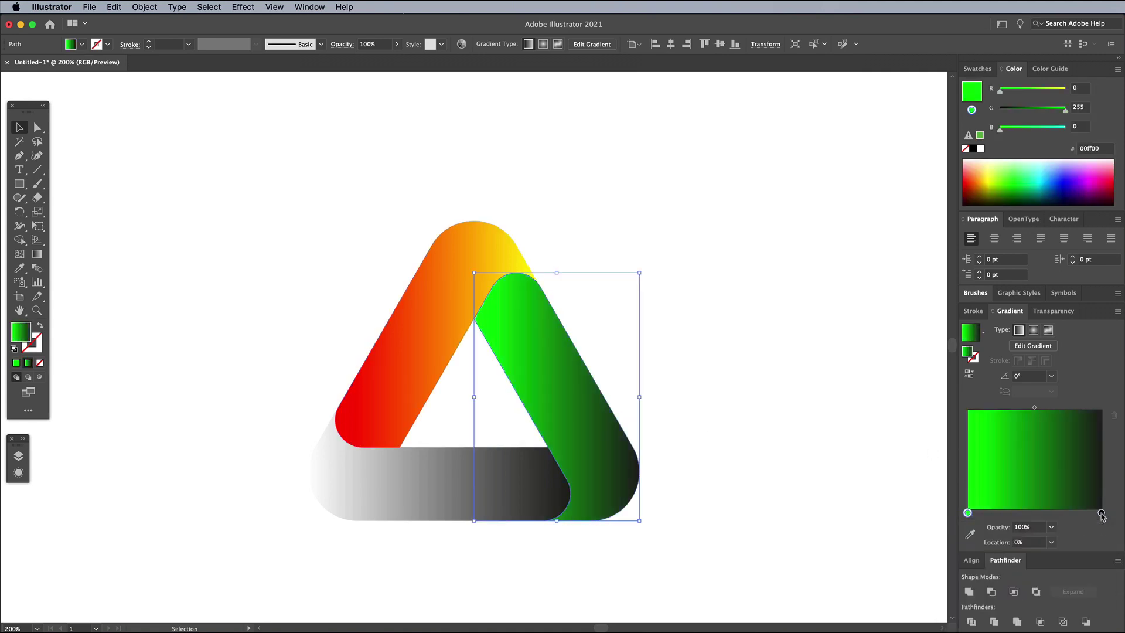
- Set the ending color stop of the right bar's gradient to cyan in RGB mode (0, 255, 255)
double_click(1101, 513)
left_click(1099, 525)
left_click(1115, 545)
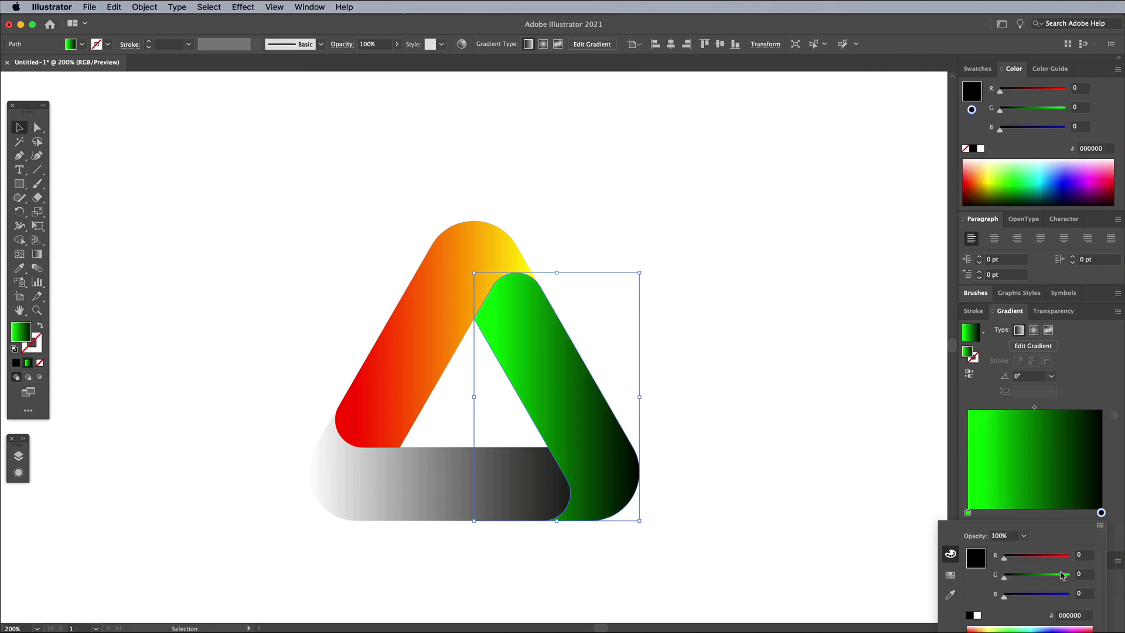
left_click_drag(1063, 578, 1081, 598)
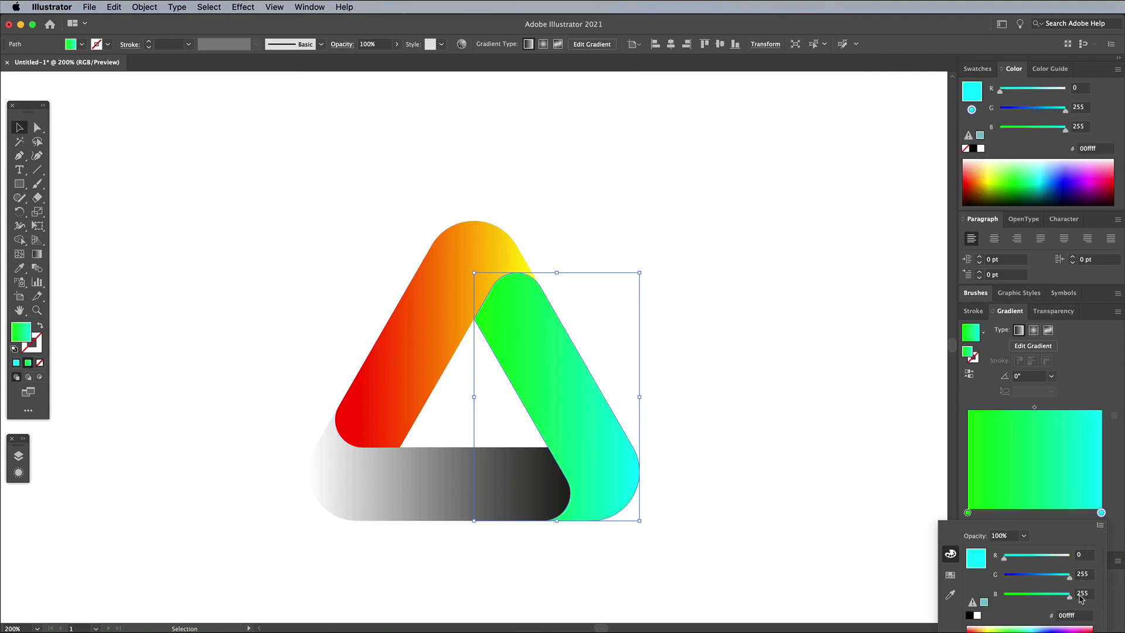
left_click(451, 480)
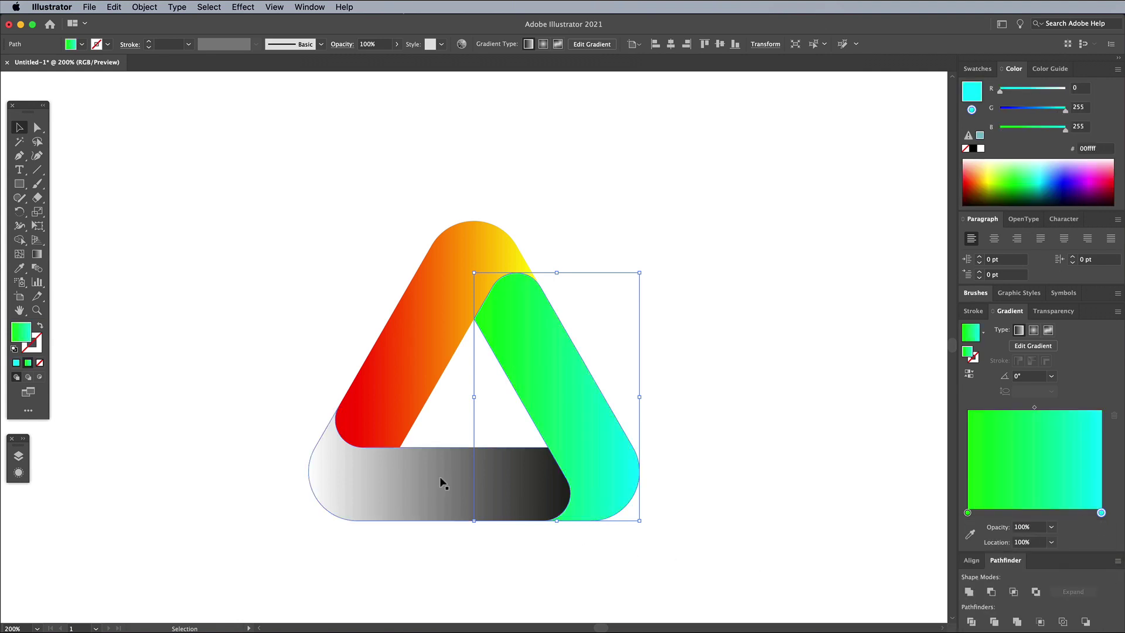
- Set the starting color stop of the bottom bar's gradient to cyan in RGB mode
left_click(442, 481)
double_click(967, 512)
left_click(1101, 526)
left_click(1115, 546)
left_click_drag(1068, 558, 1082, 597)
- Set the ending color stop of the bottom bar's gradient to blue (0, 0, 255) and clear the selection
double_click(1100, 512)
left_click(1100, 526)
left_click(1114, 546)
left_click(1118, 499)
left_click(719, 463)
scroll(718, 463, "down", 2)
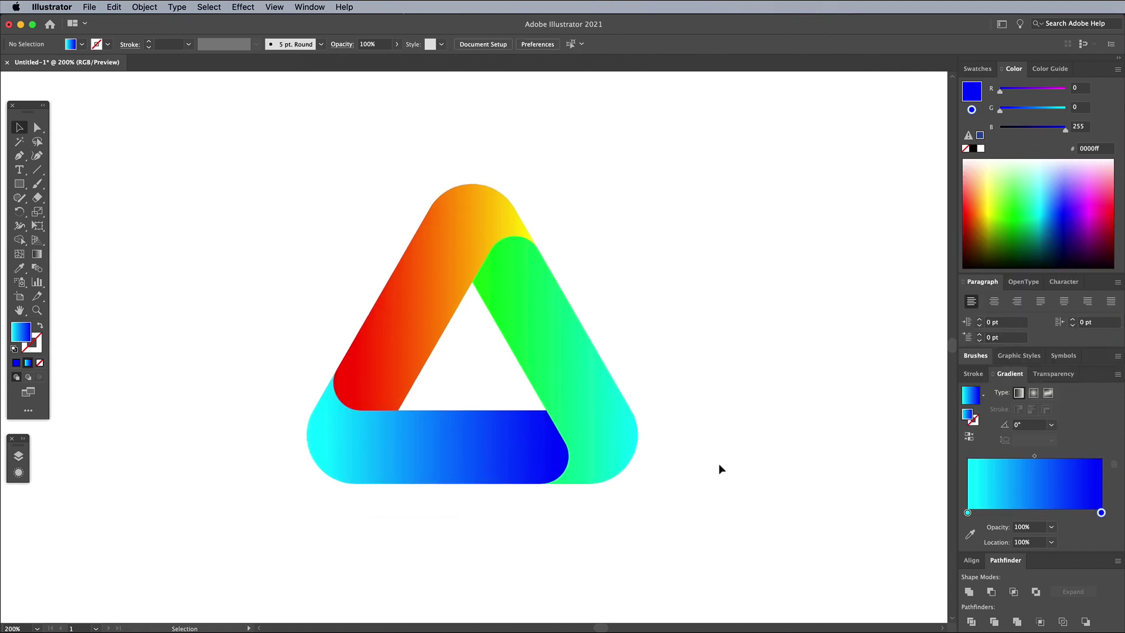
- Redirect the left bar's gradient along its length, from red at the lower end to yellow at the top, at about 57°
left_click(391, 318)
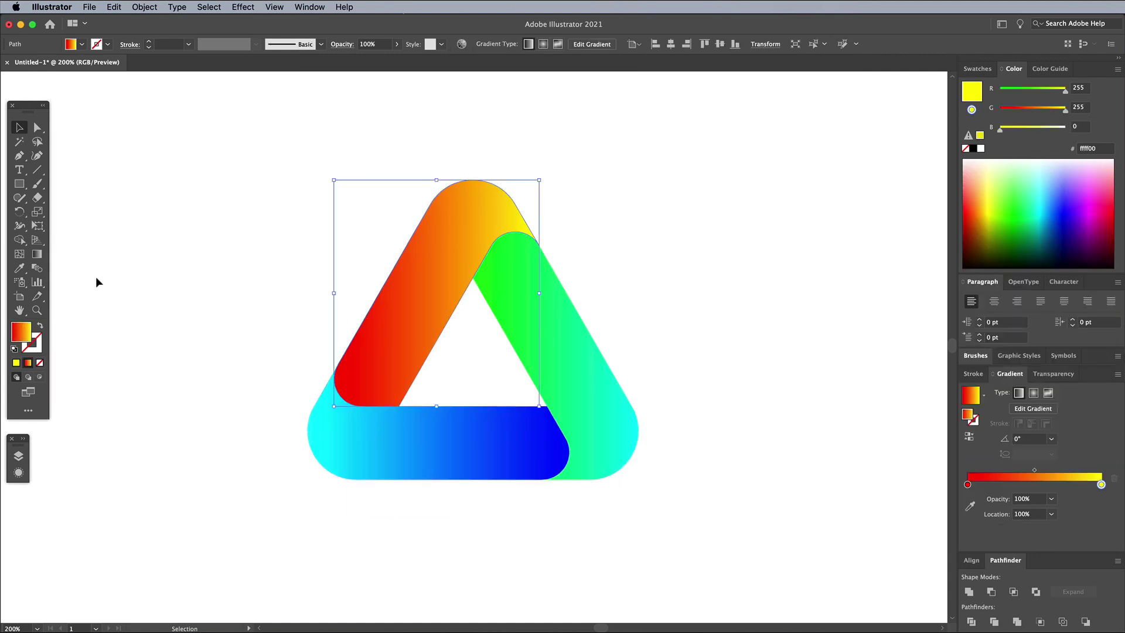
left_click(37, 254)
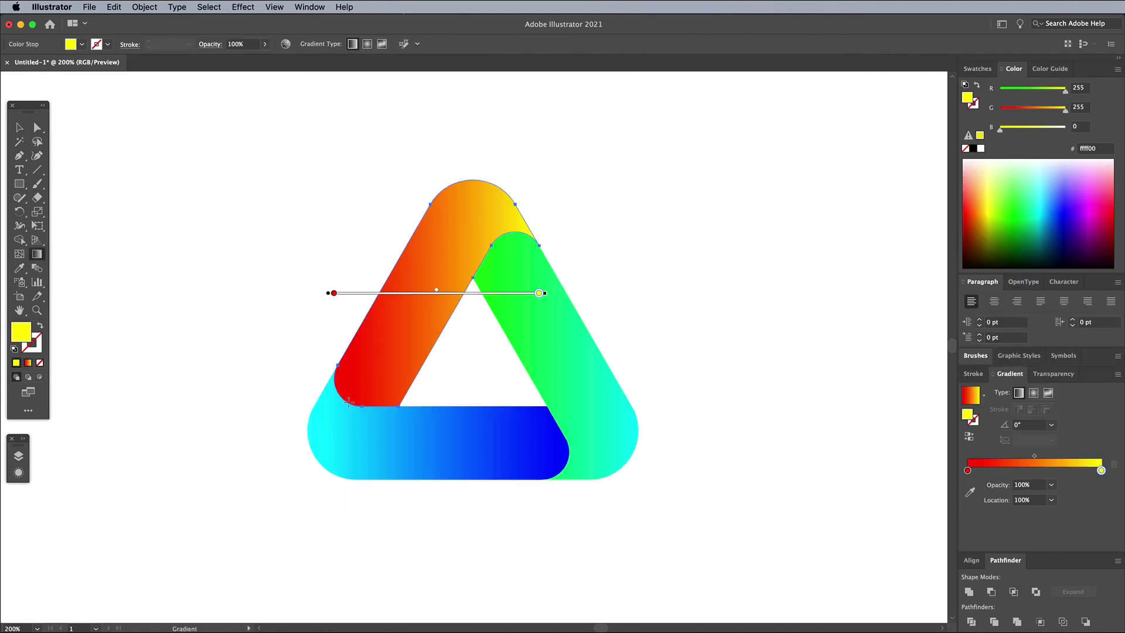
left_click_drag(349, 402, 489, 187)
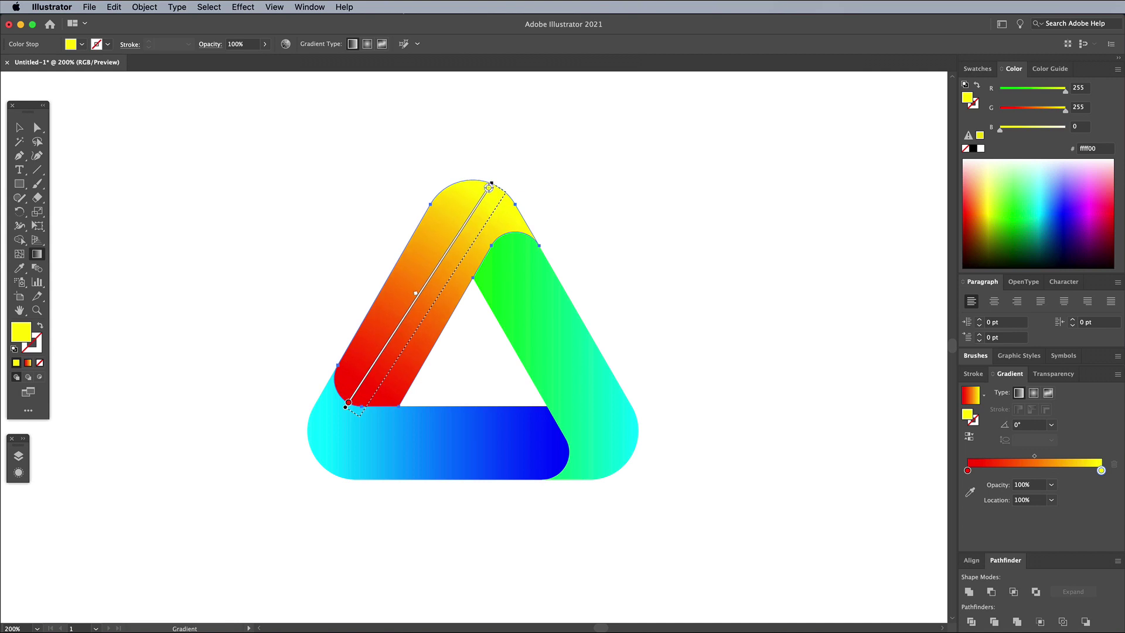
- Redirect the gradients of the right and bottom bars to run along their lengths, the right one downward and the bottom one rightward
left_click(508, 276)
left_click_drag(486, 243, 600, 471)
left_click(547, 446)
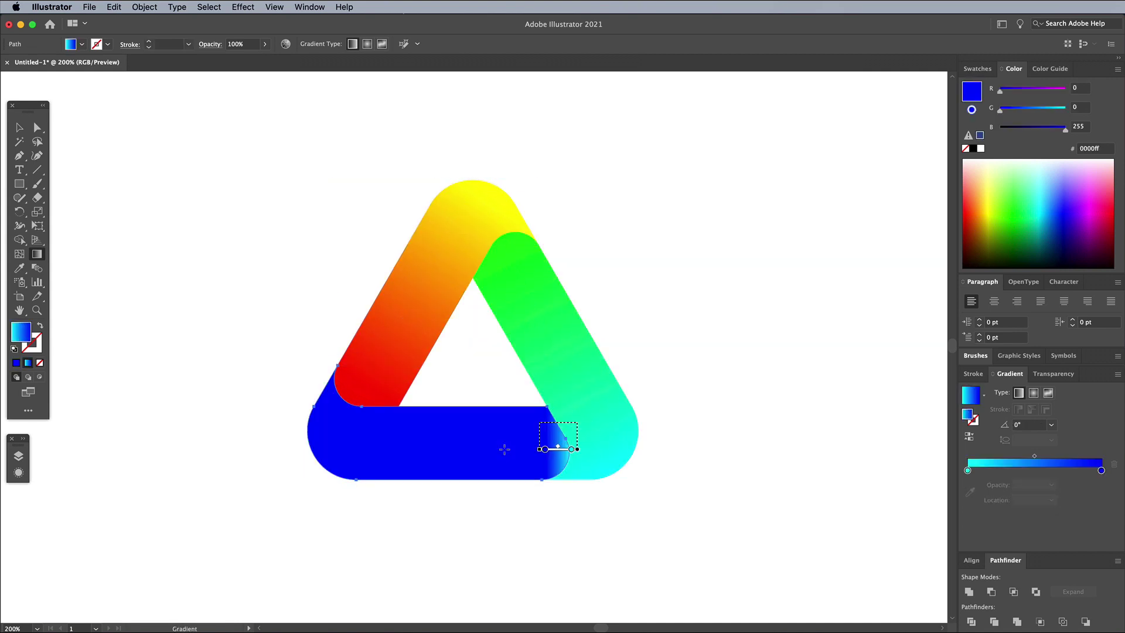
left_click_drag(305, 421, 567, 428)
left_click(653, 345)
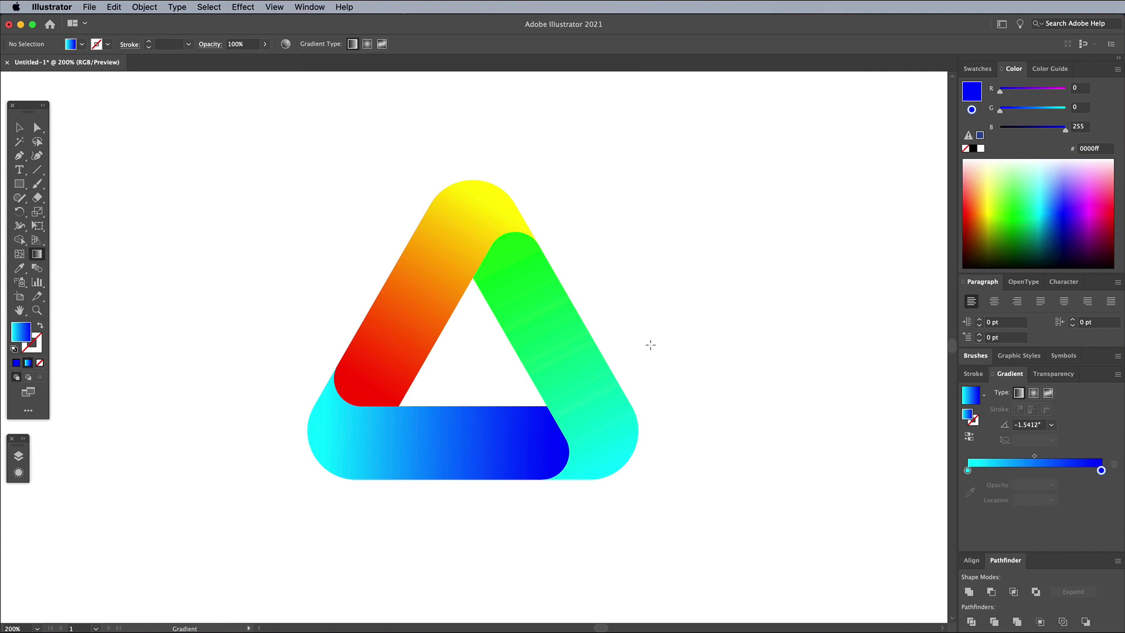
- Move the red stop of the left bar's gradient to 50% and add another red stop at 0%
left_click(19, 127)
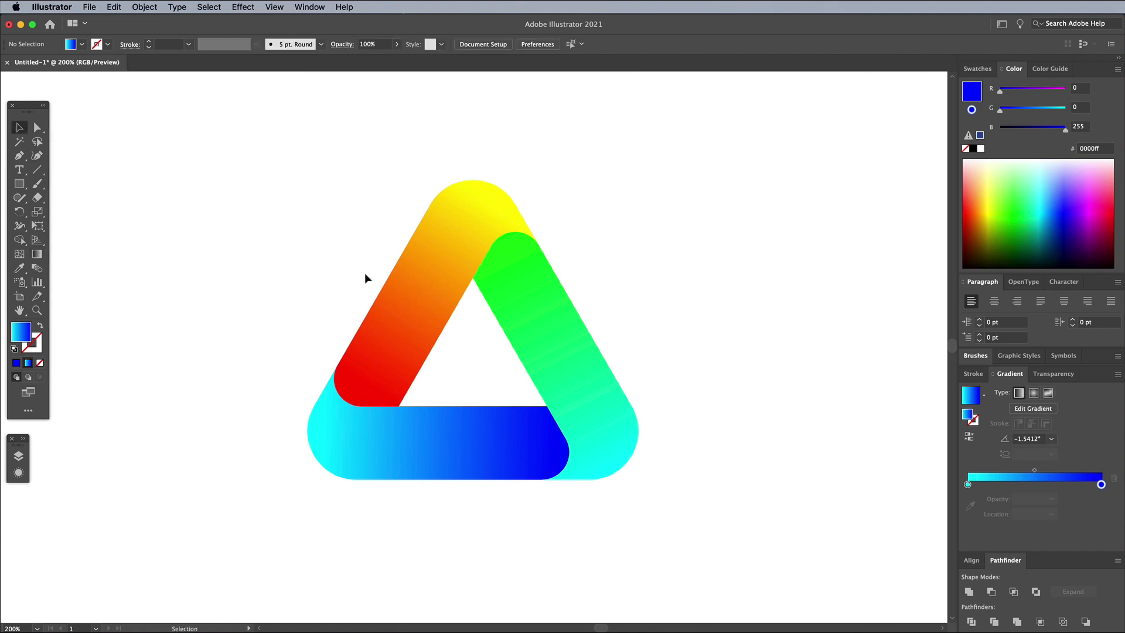
left_click(432, 317)
left_click_drag(968, 485, 1004, 485)
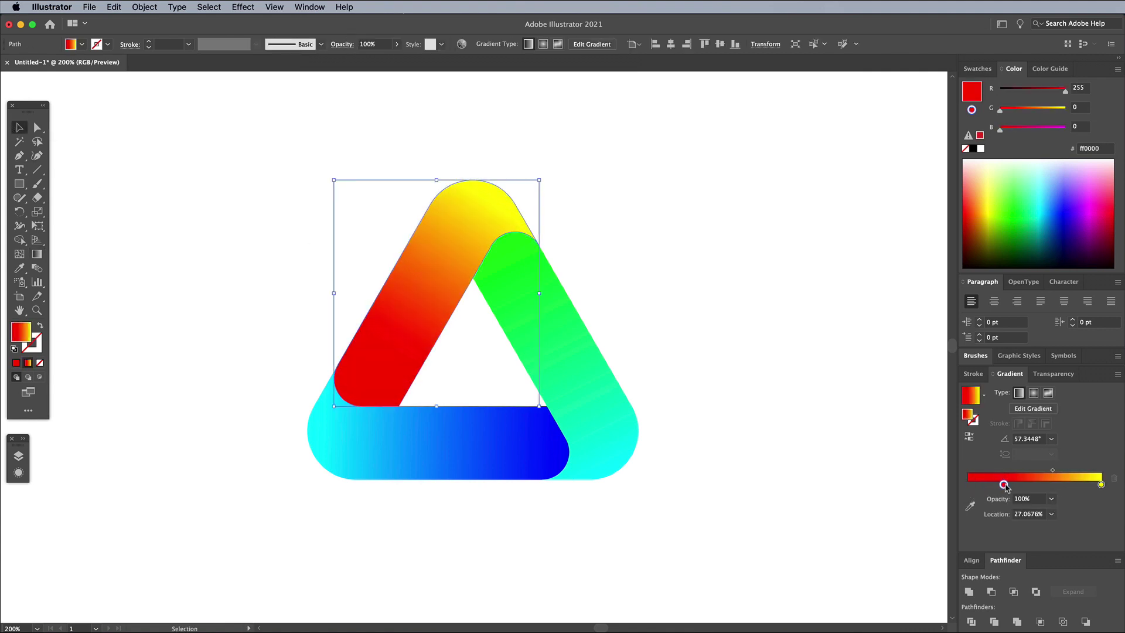
left_click(1023, 517)
type("50")
key("Tab")
left_click(967, 486)
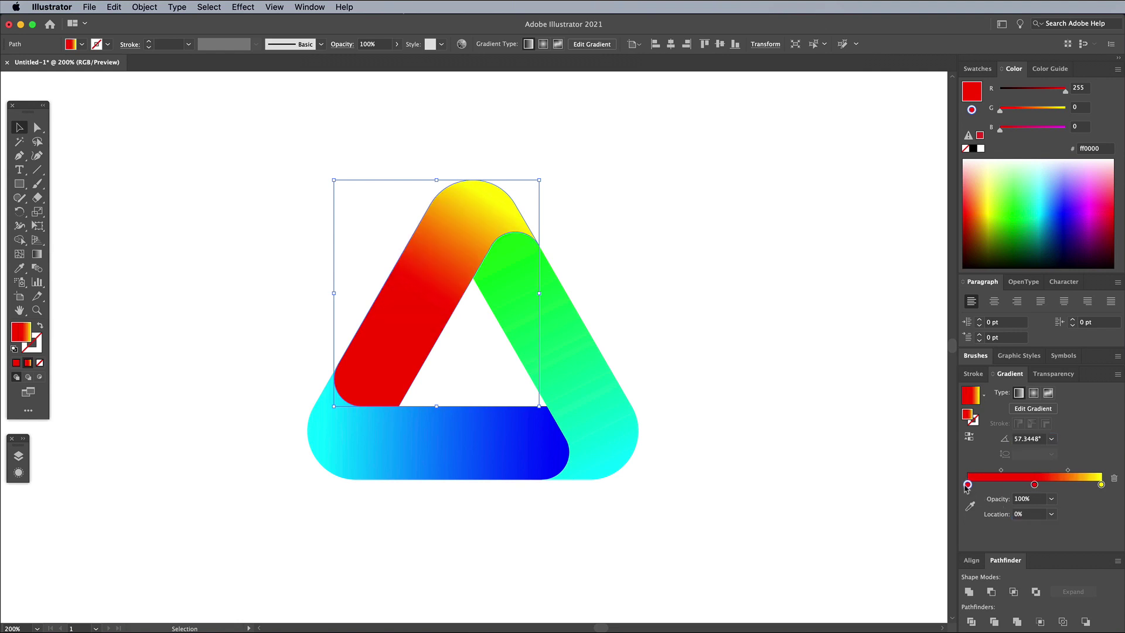
- Switch the left bar's 0% gradient stop to HSB mode and set its brightness to 50%
double_click(968, 485)
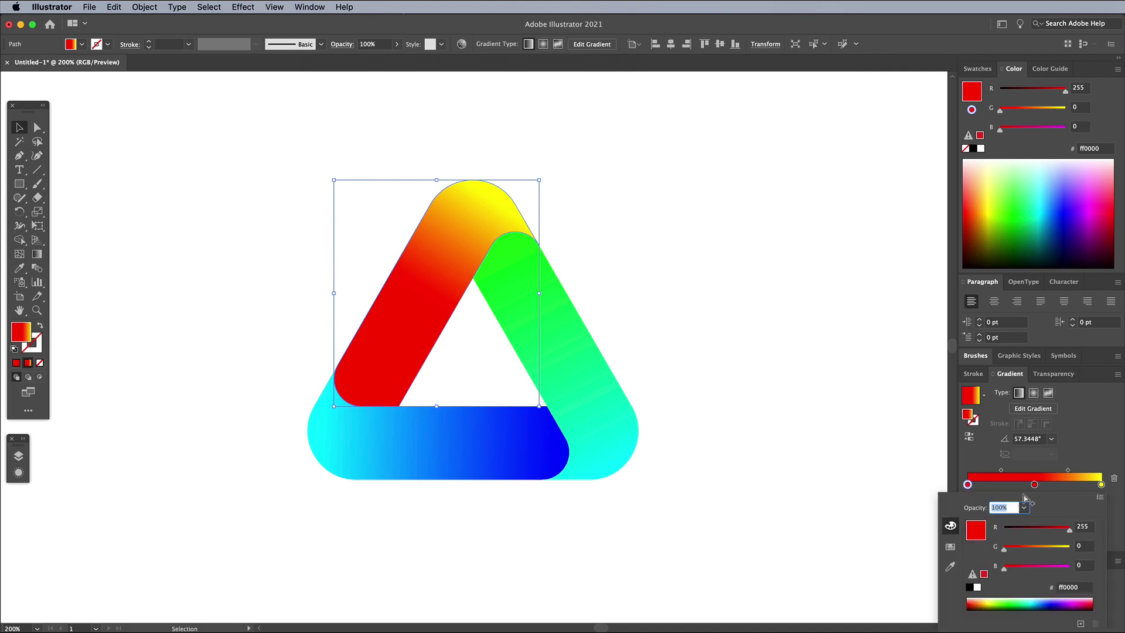
left_click(1098, 499)
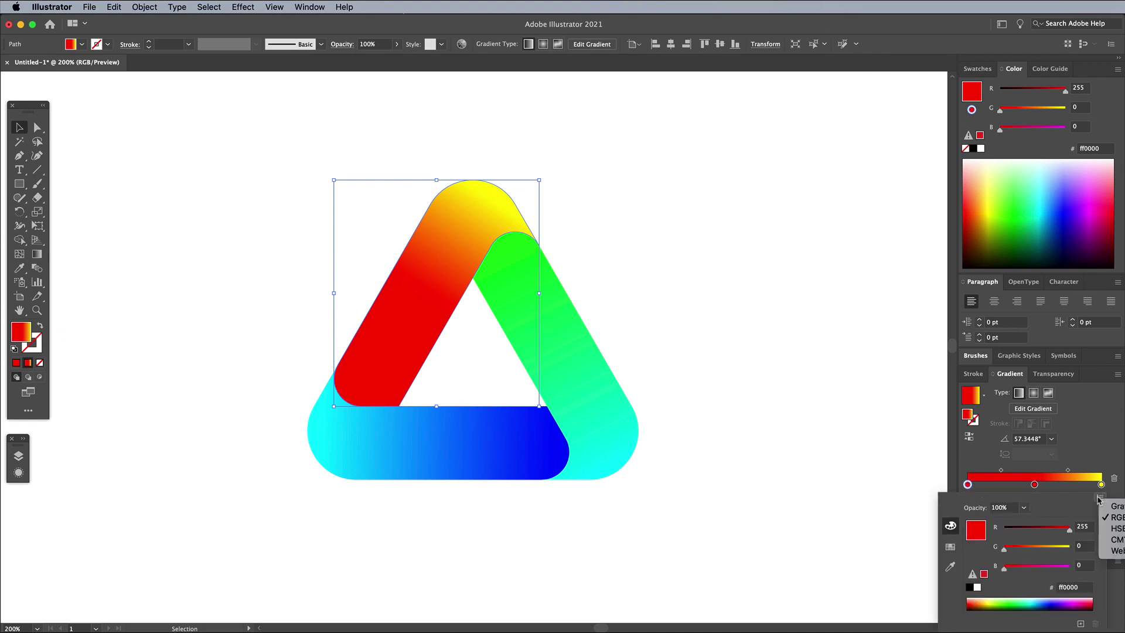
left_click(1117, 529)
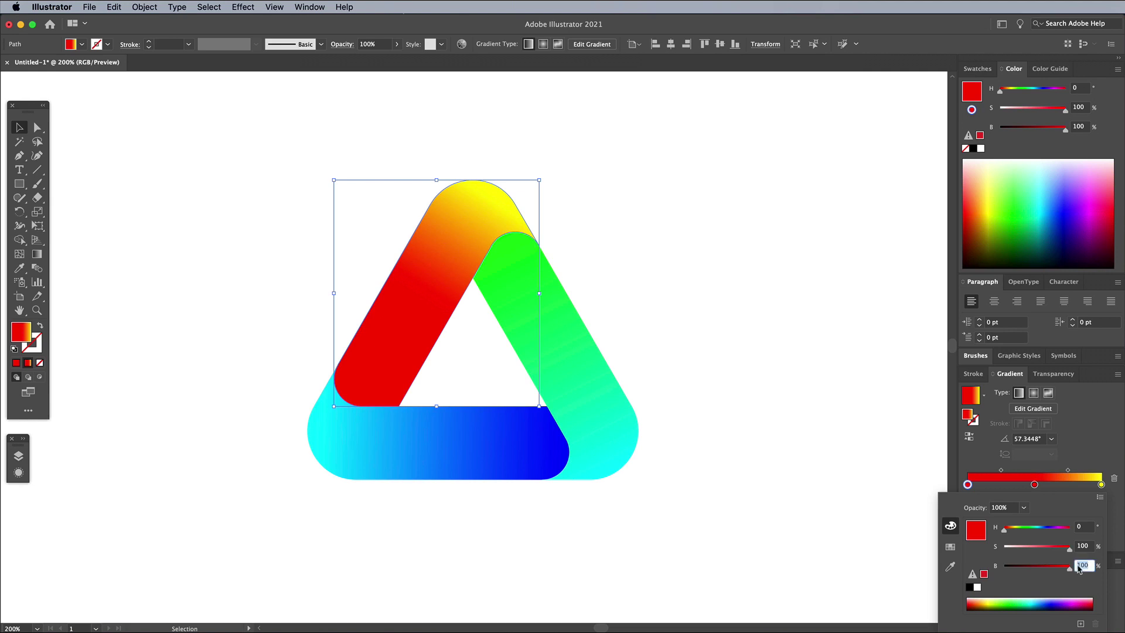
type("50")
key("Tab")
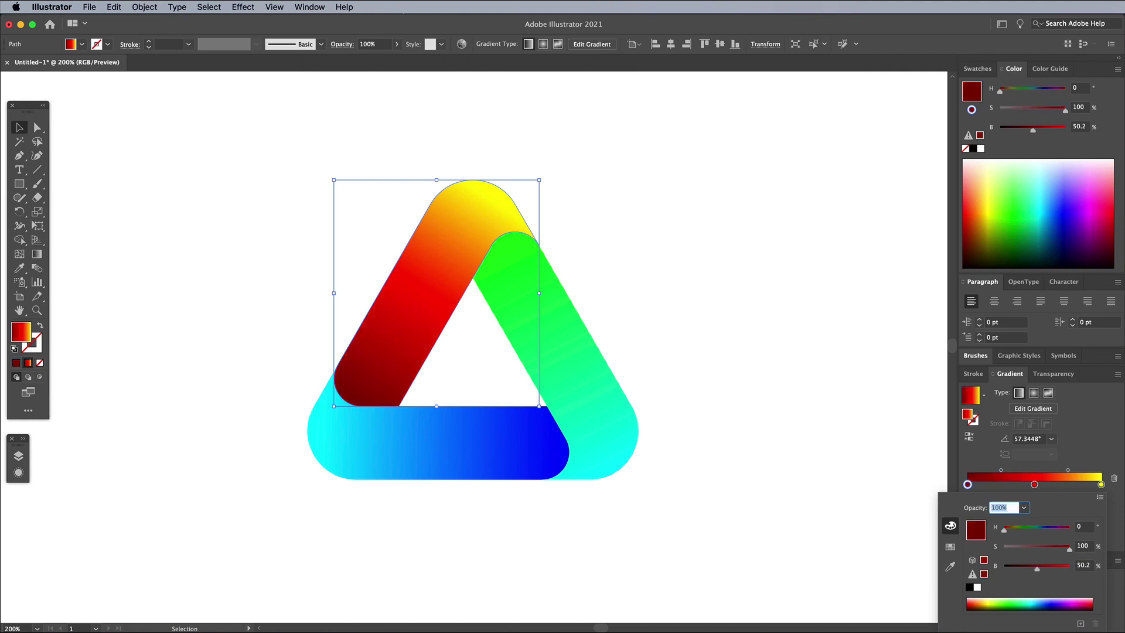
- Move the right bar's green gradient stop to 50% and add a green stop at the start with about 50% brightness
left_click(599, 413)
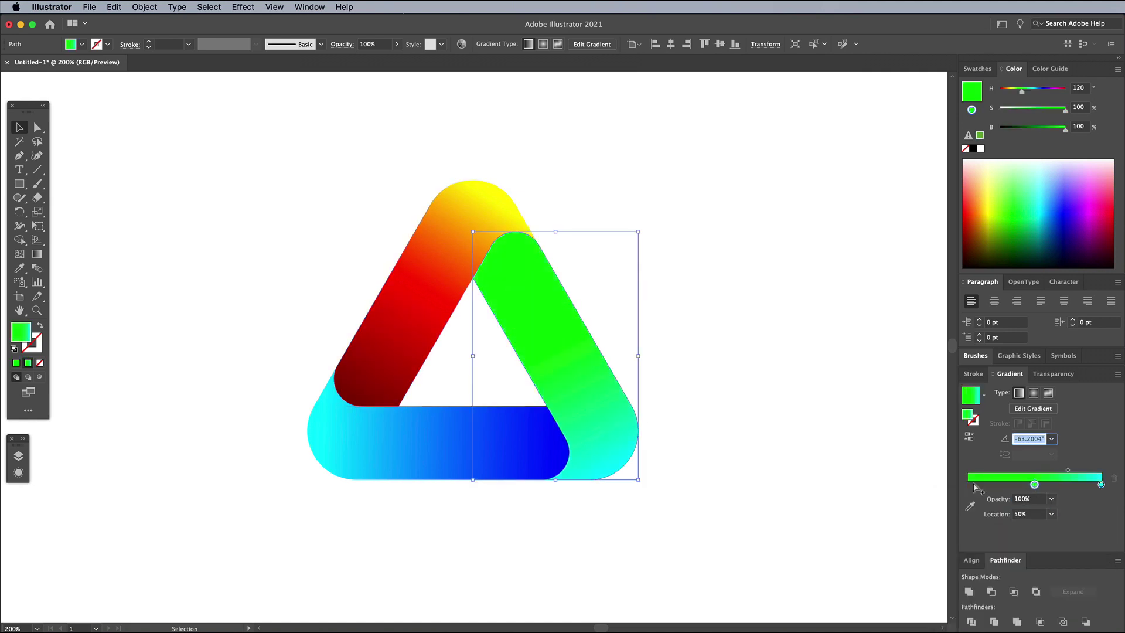
double_click(967, 483)
left_click_drag(1068, 567, 1038, 569)
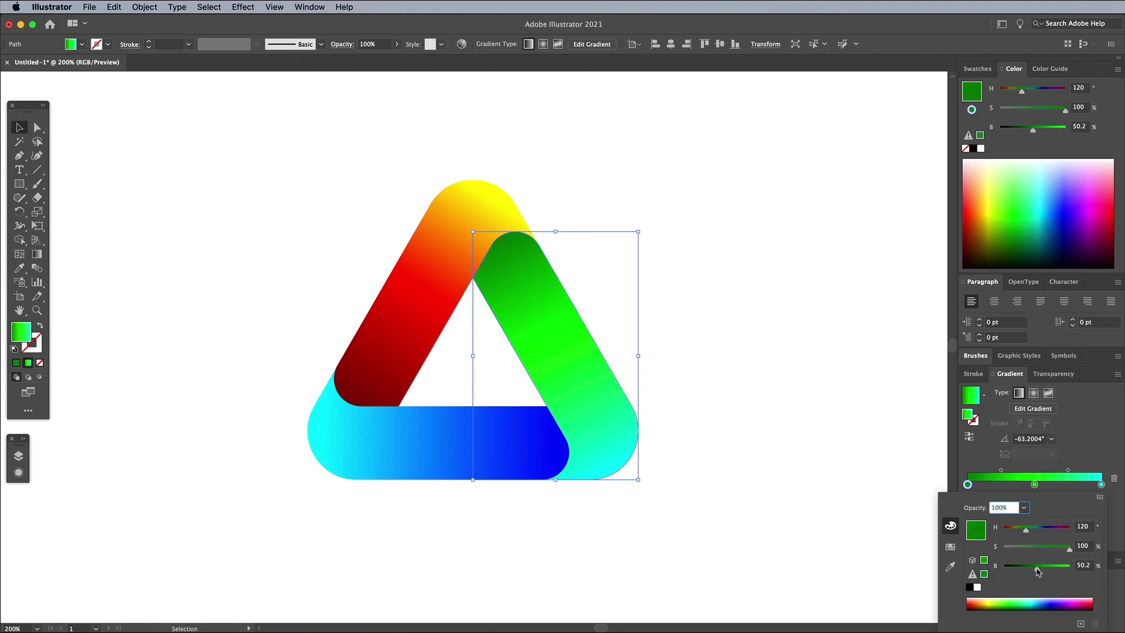
- Move the bottom bar's blue gradient stop to the middle and add a blue stop at the right end with 50% brightness
left_click(398, 448)
left_click_drag(1100, 485, 1032, 504)
double_click(1101, 485)
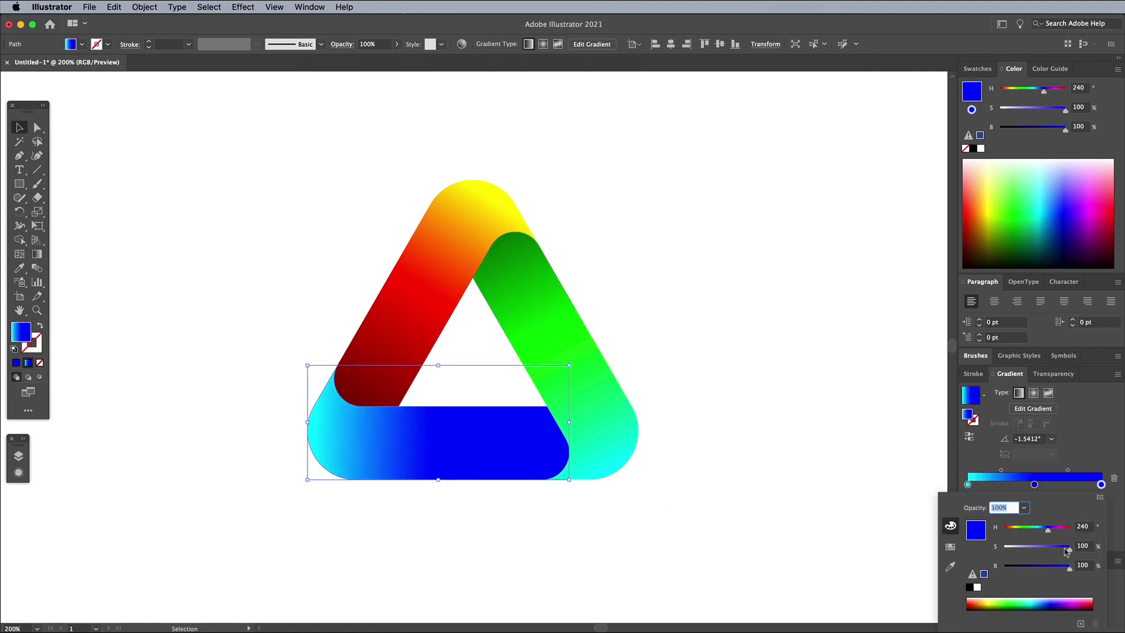
double_click(1082, 565)
type("50")
key("Tab")
- Shift the hue of the dark red stop at the start of the left bar's gradient to purple
left_click(432, 301)
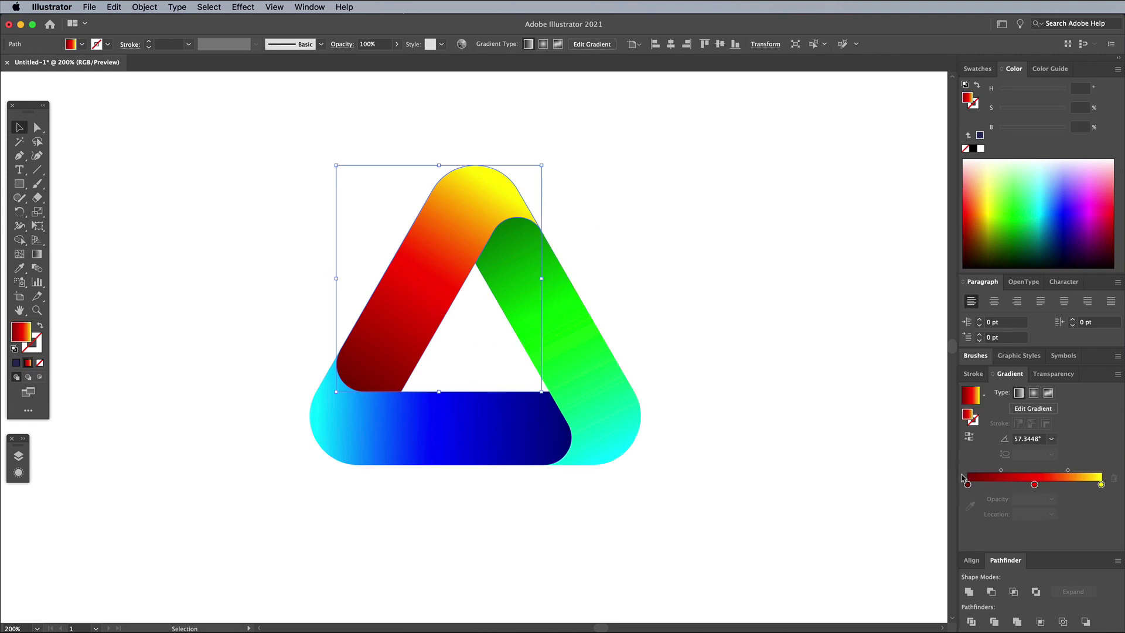
double_click(968, 485)
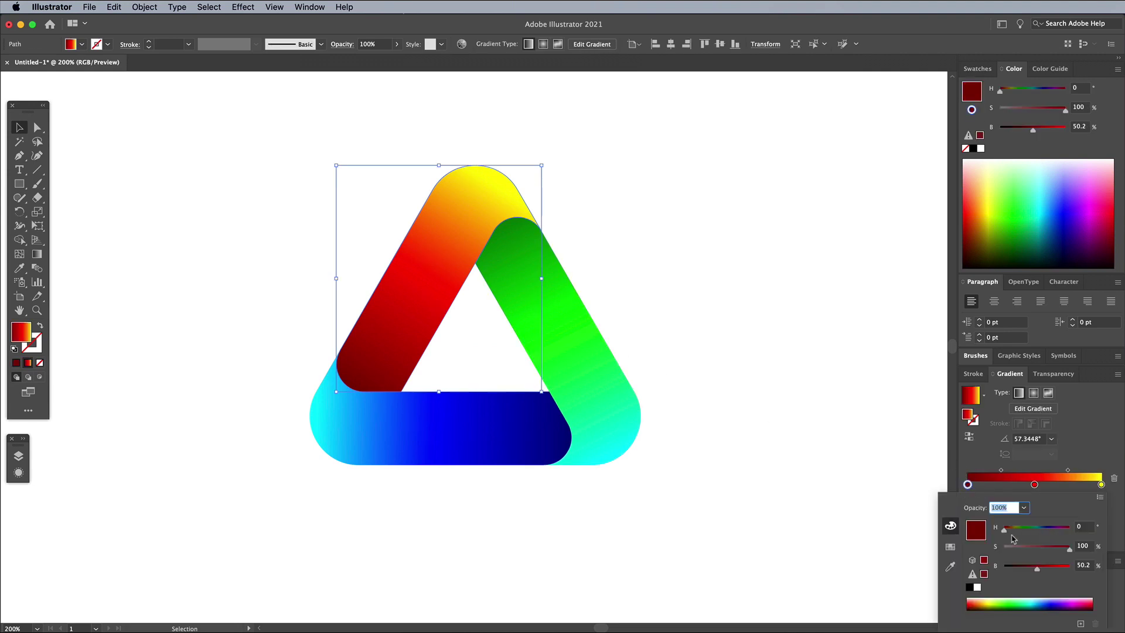
left_click_drag(1060, 533, 1052, 533)
left_click_drag(1051, 533, 1050, 533)
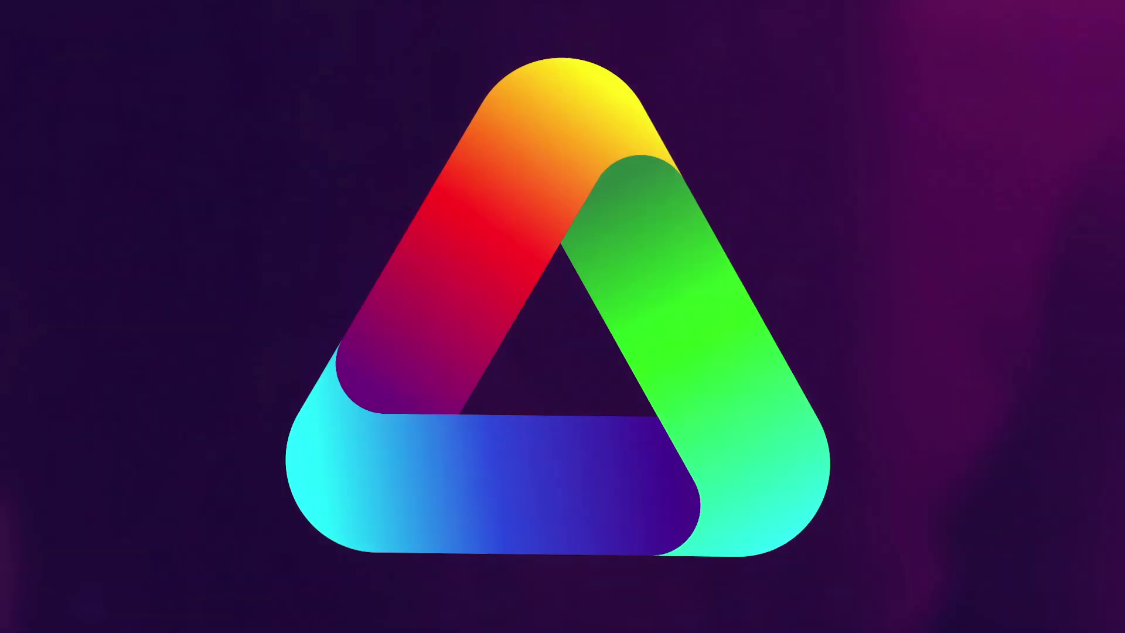